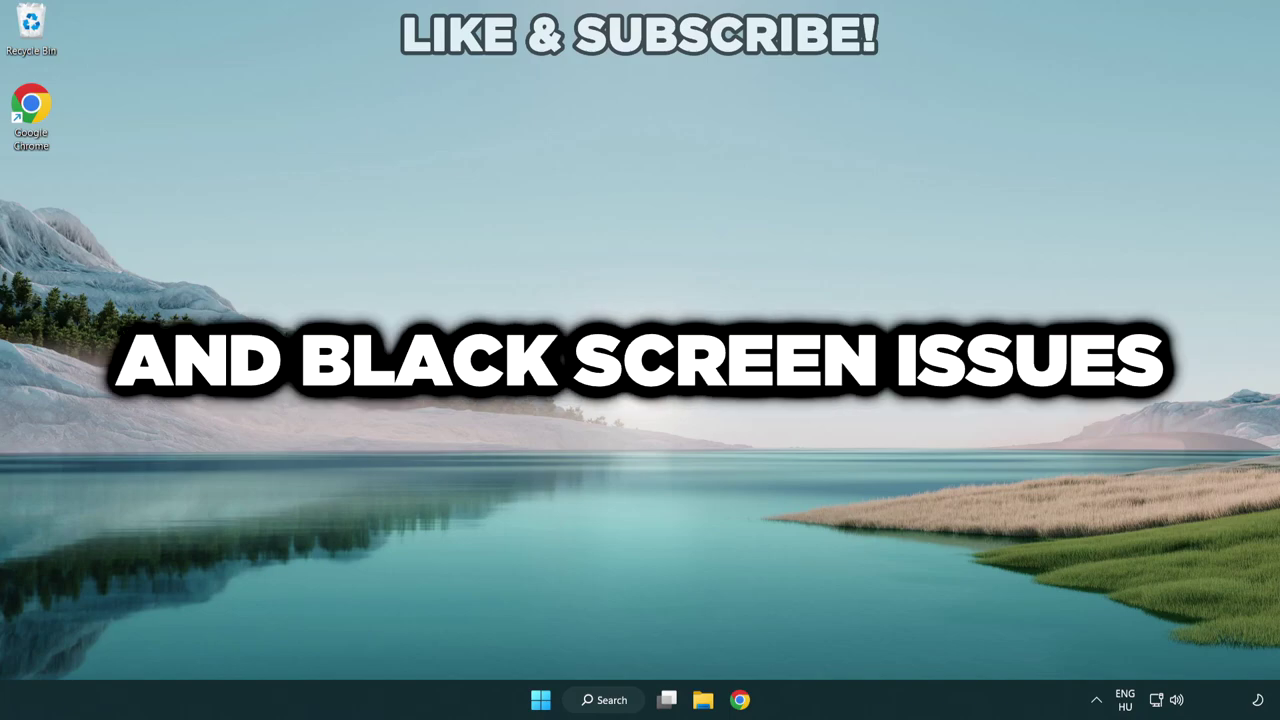
Step: Search Windows for 'device manager' and launch Device Manager from the results
click(607, 700)
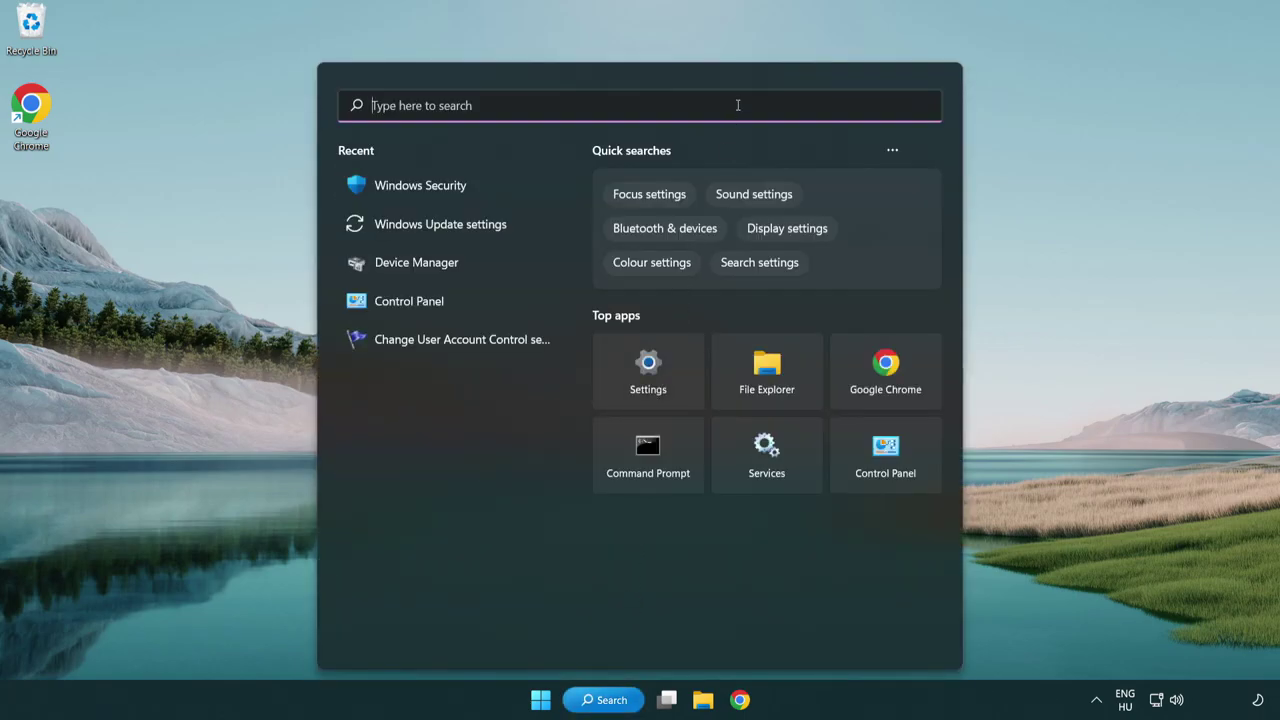
text(devic)
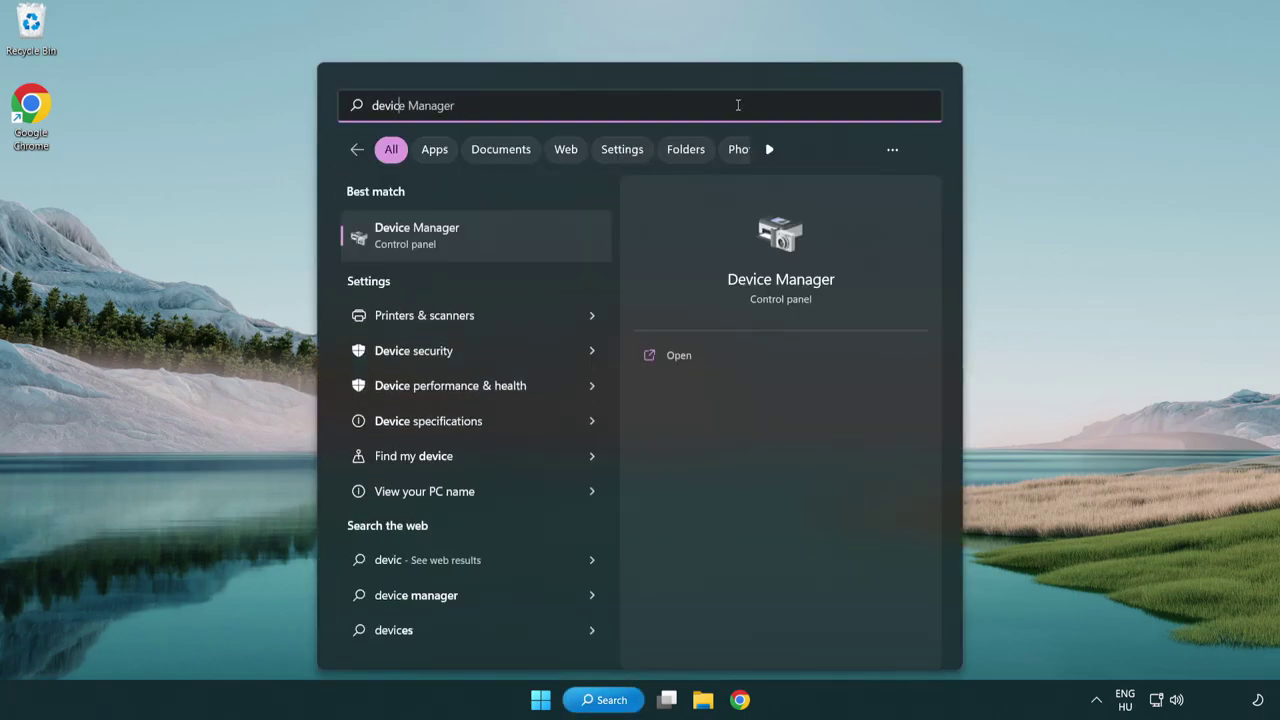
text(e manager)
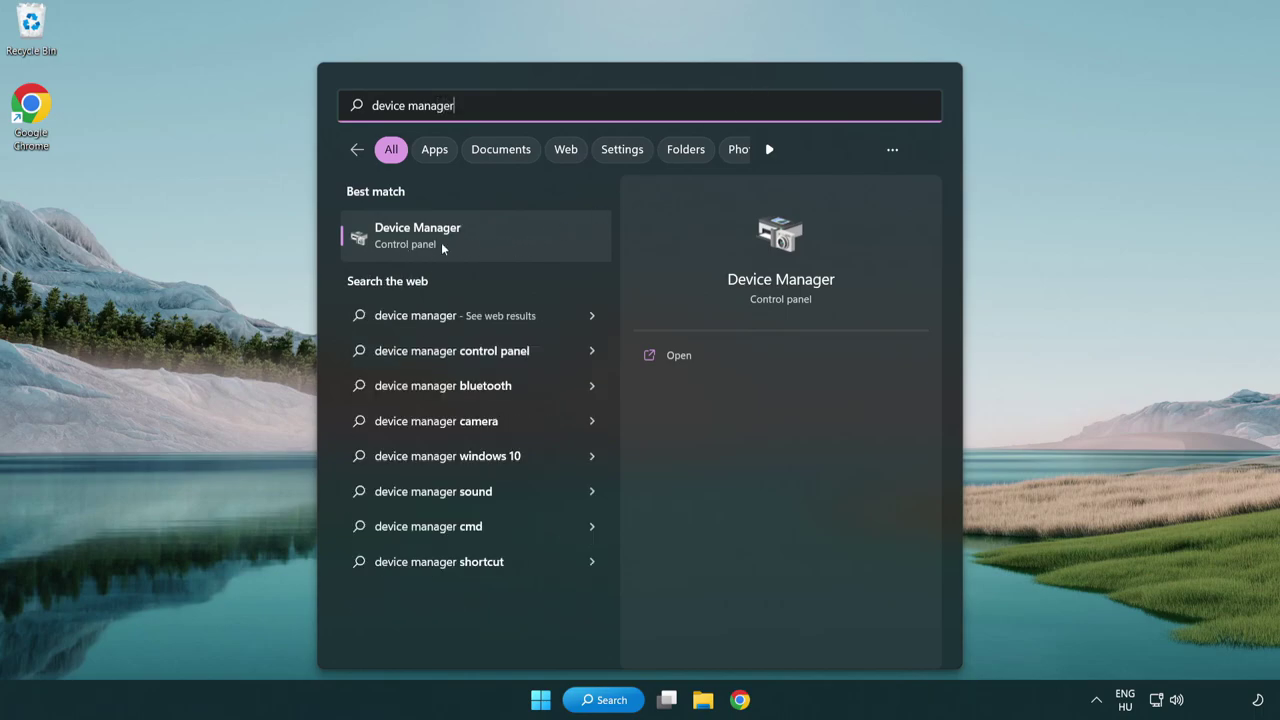
click(512, 246)
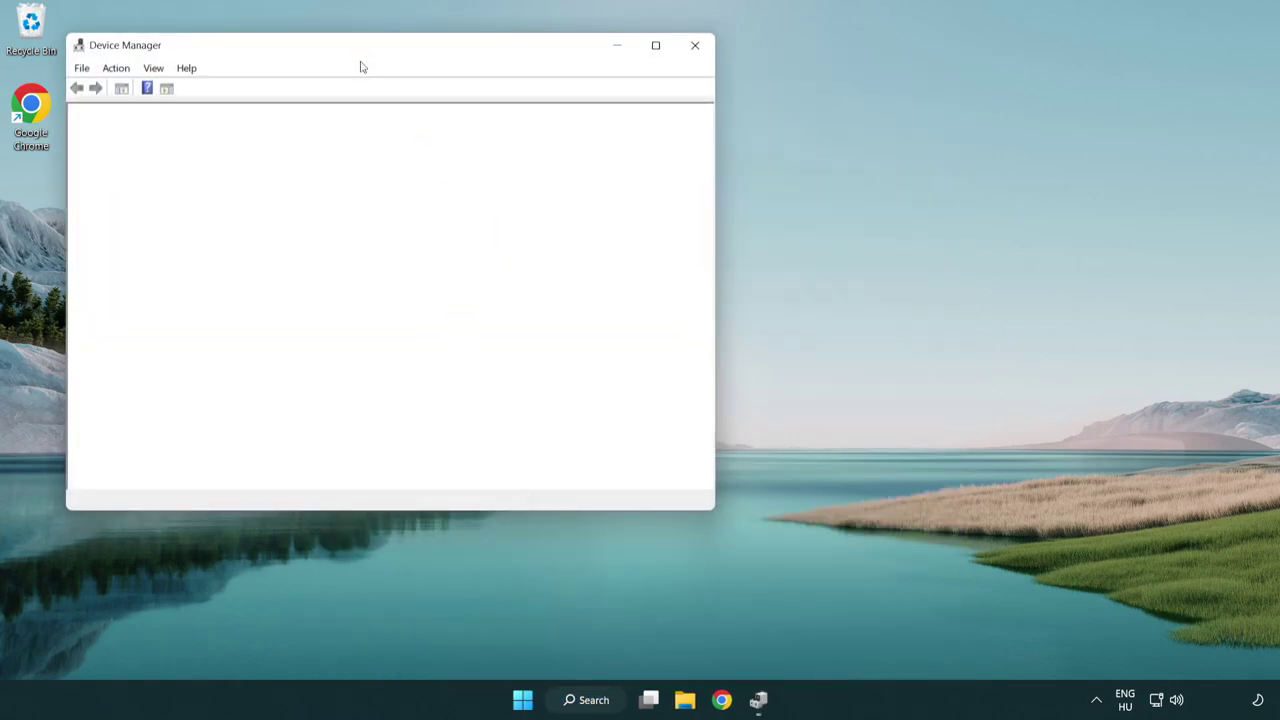
Step: Expand Display adapters and bring up the context menu for the VMware SVGA 3D adapter
drag(349, 51, 562, 128)
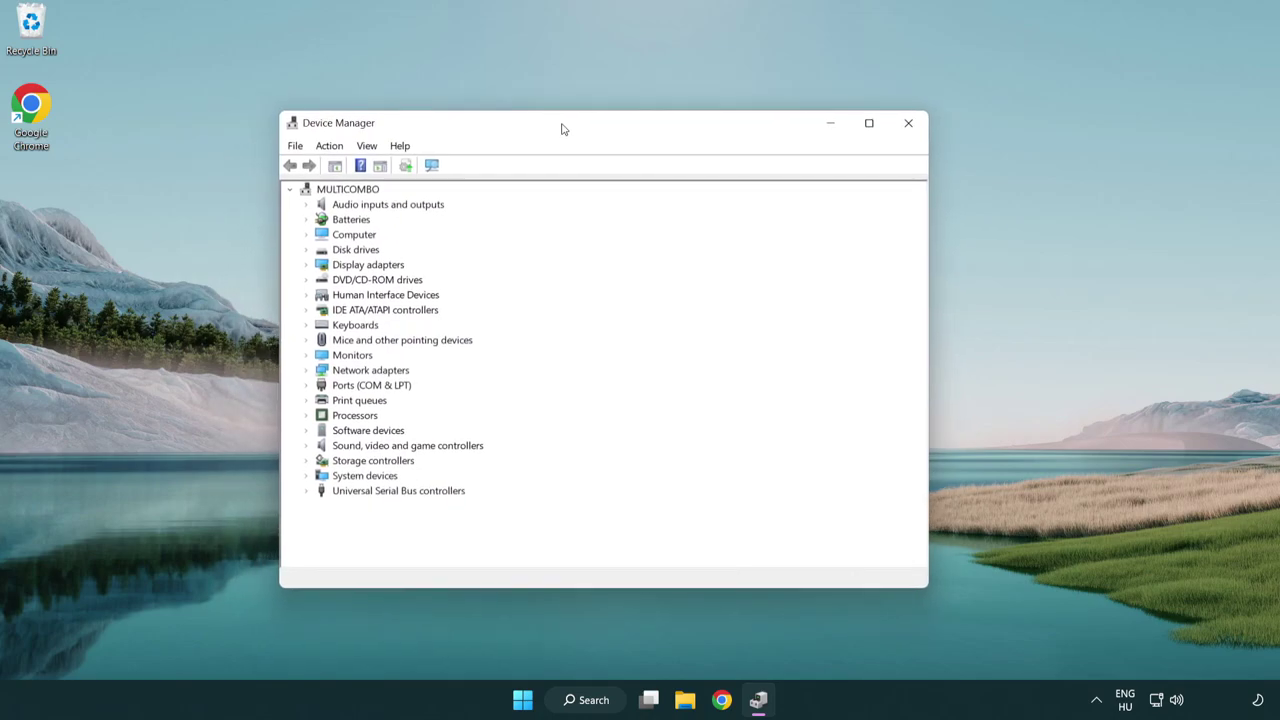
click(362, 266)
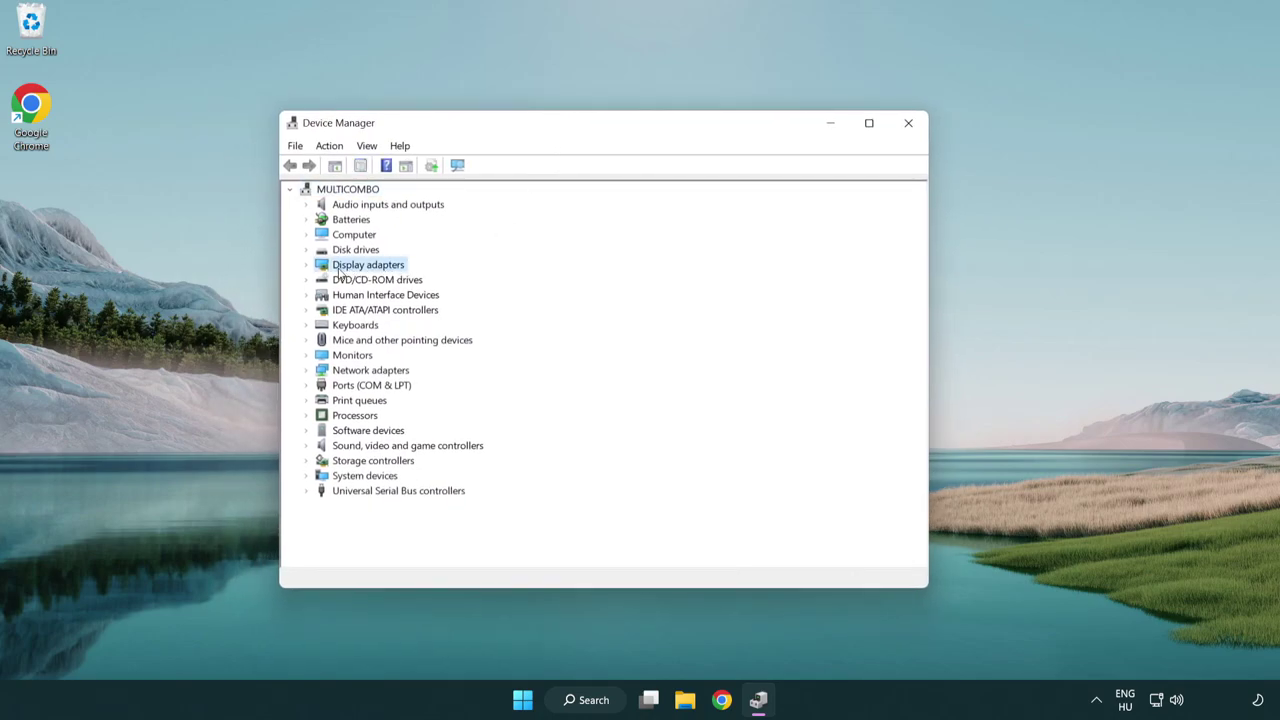
click(306, 265)
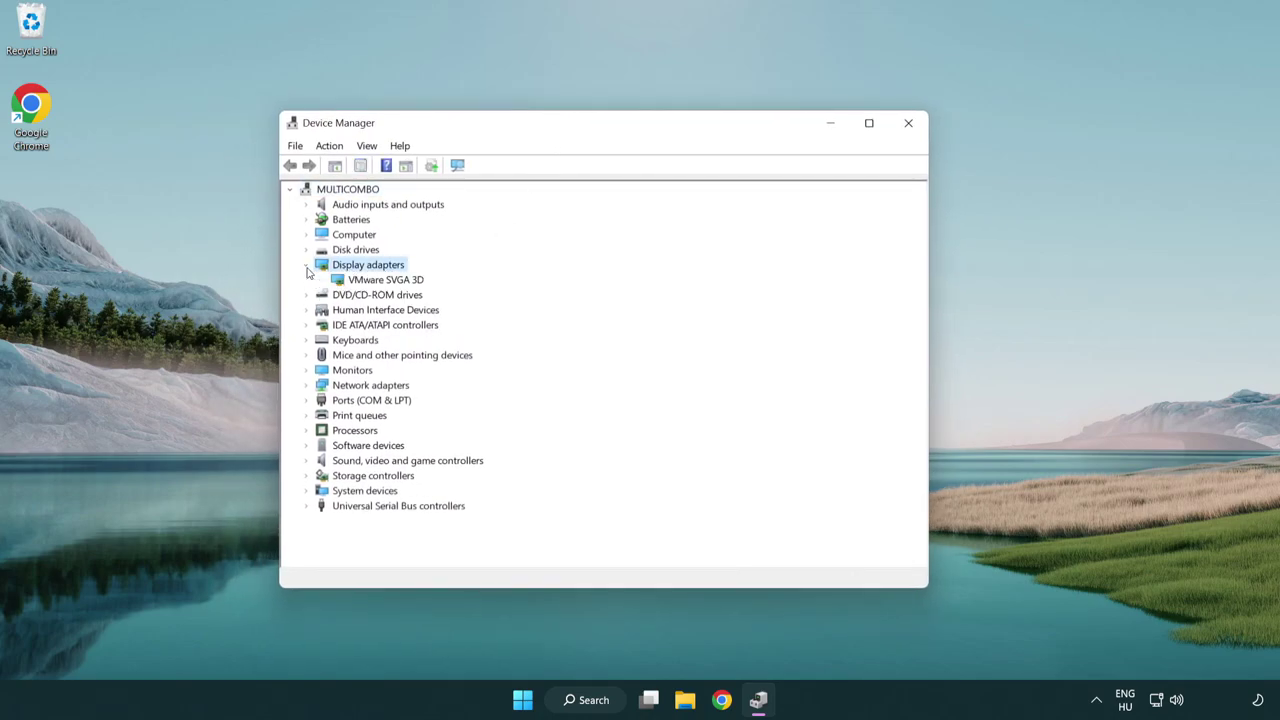
click(377, 284)
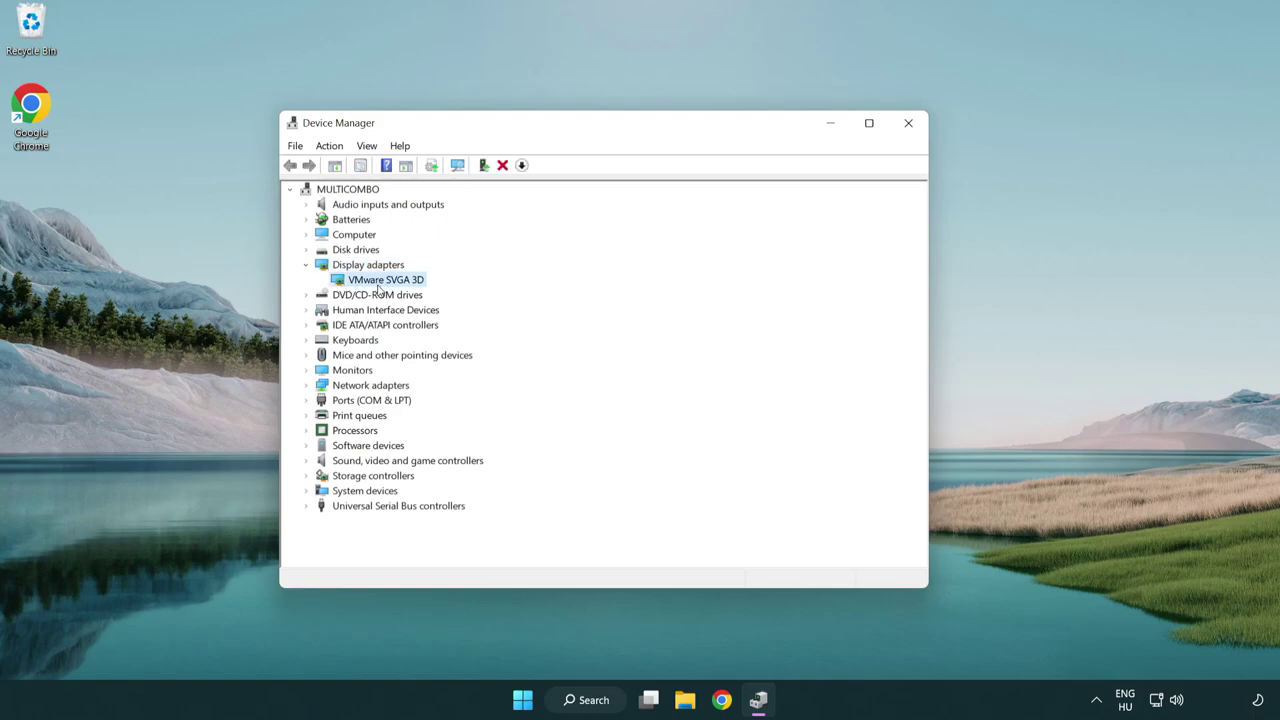
right_click(381, 287)
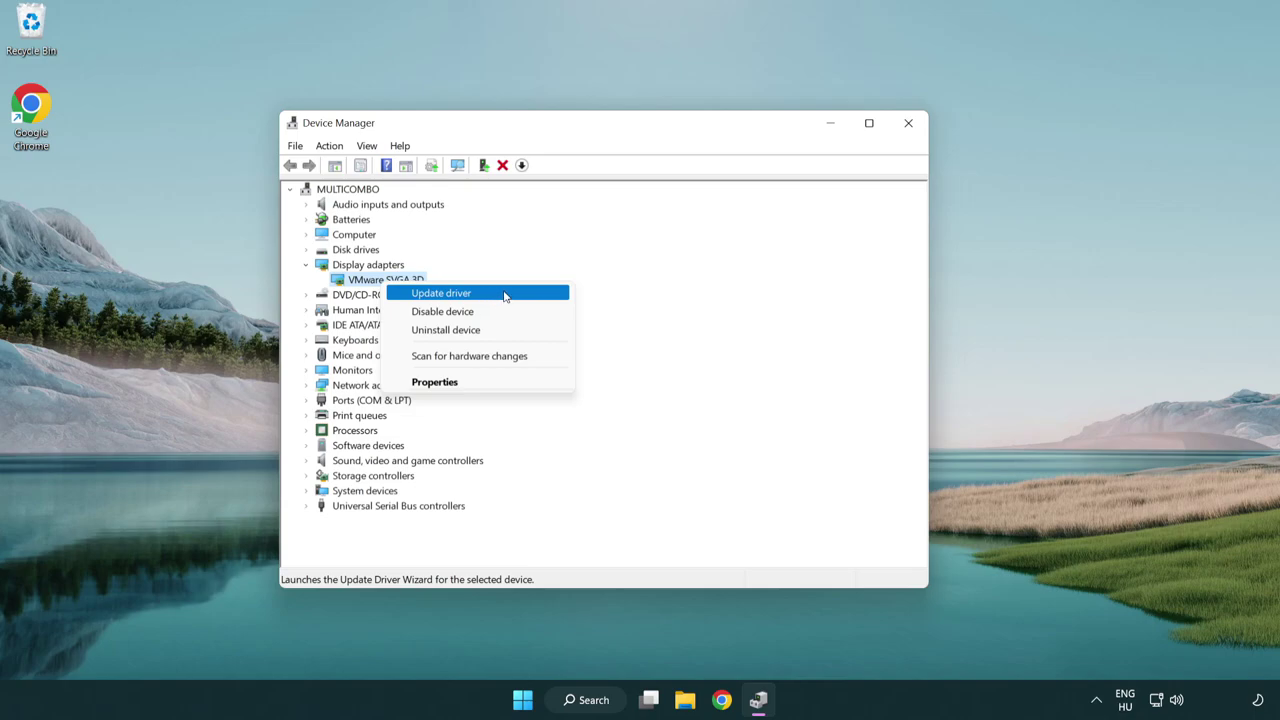
Step: Search automatically for a VMware SVGA 3D driver, confirm the best is installed, and close Device Manager
click(505, 295)
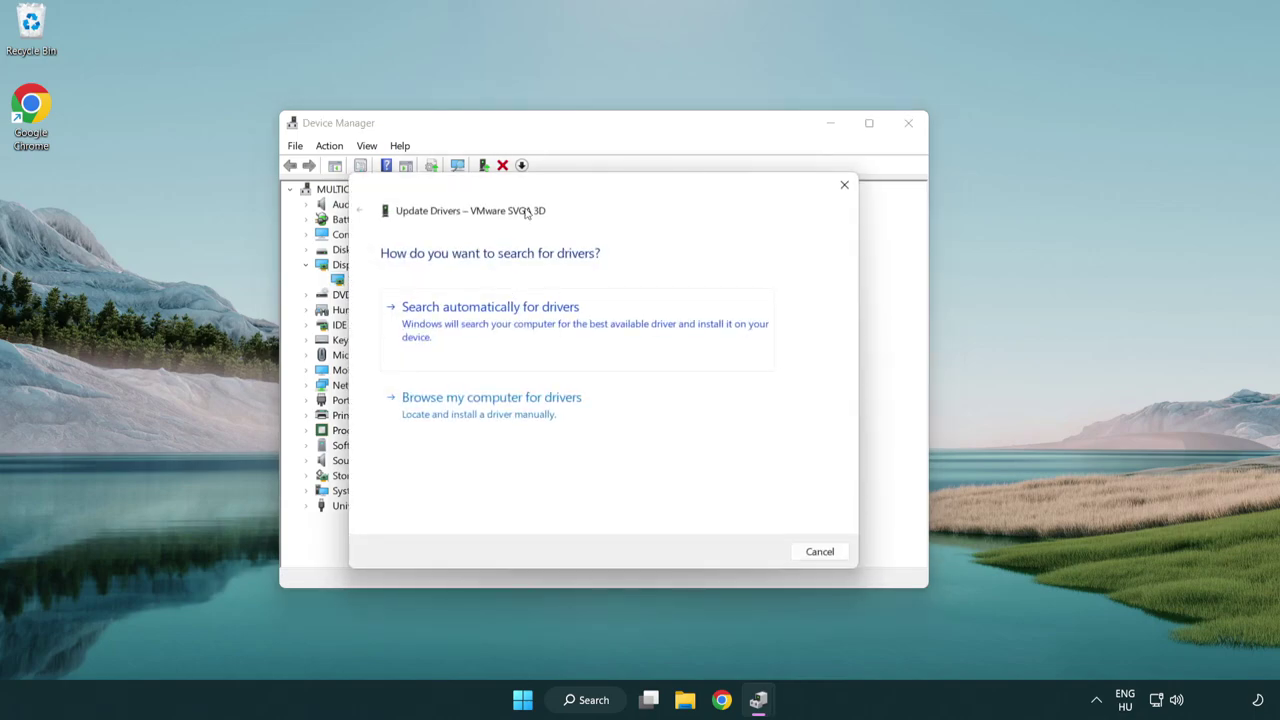
drag(539, 191, 563, 183)
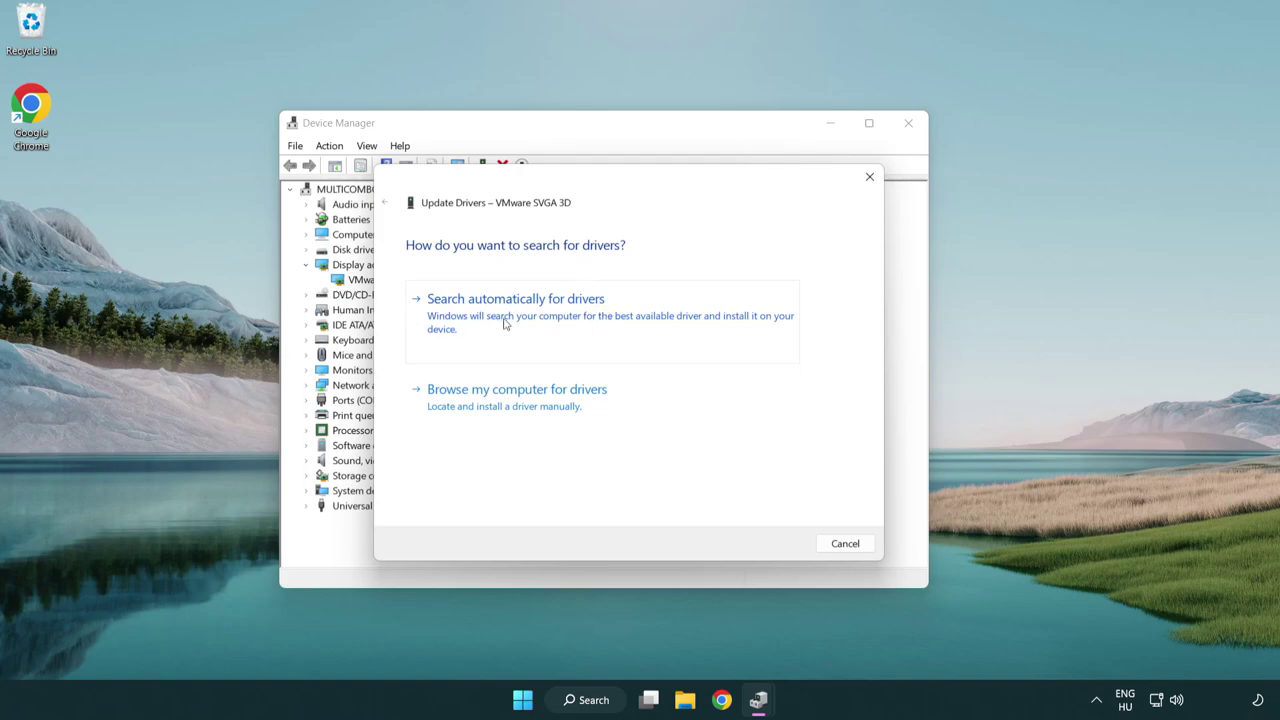
click(563, 316)
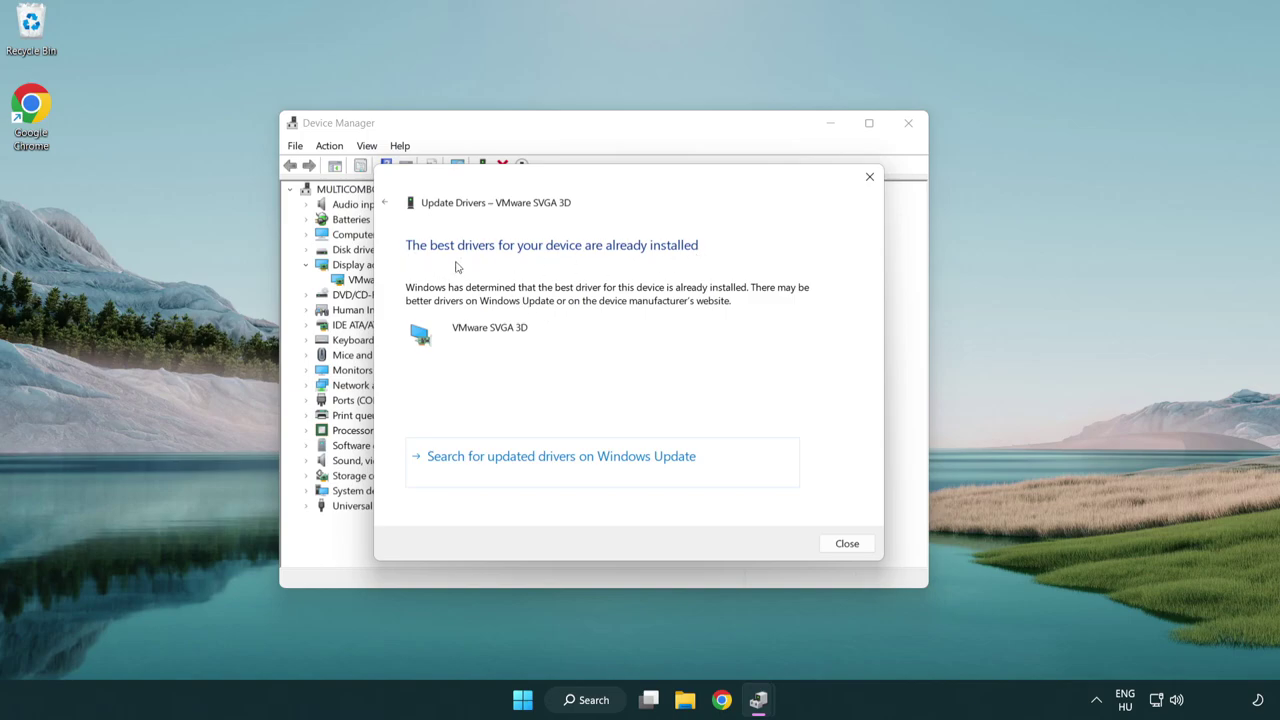
click(848, 545)
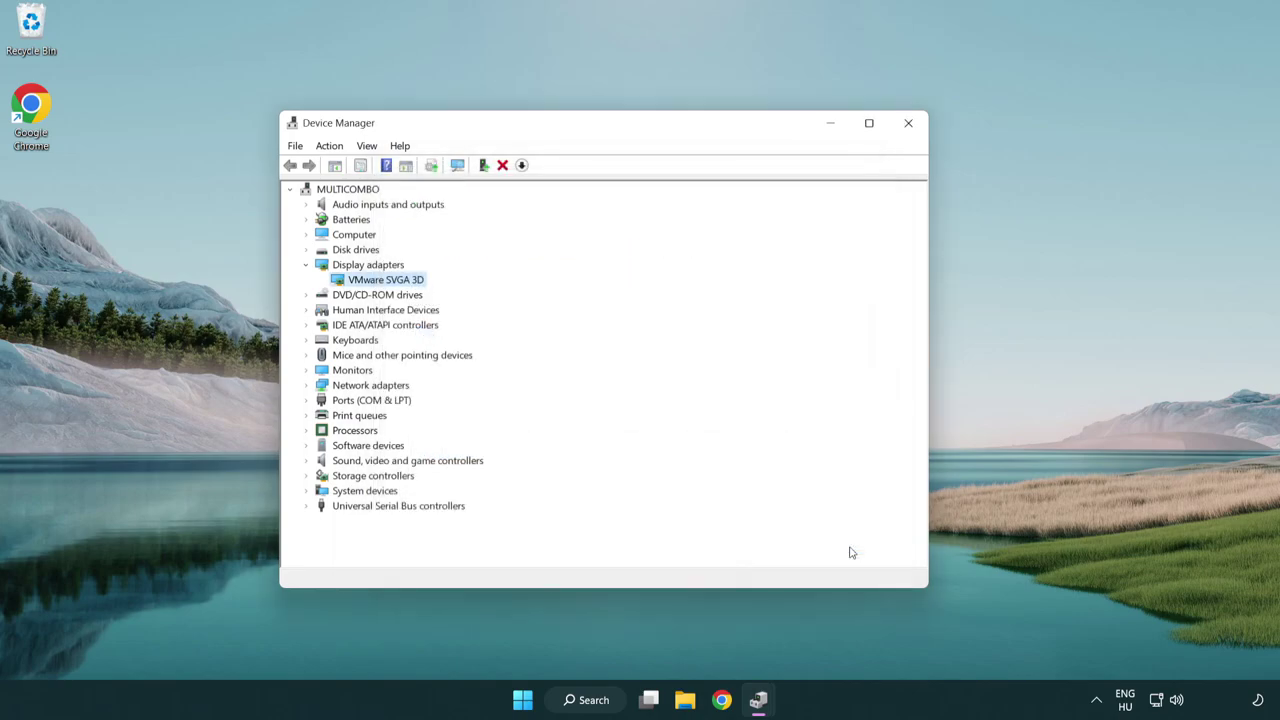
click(909, 127)
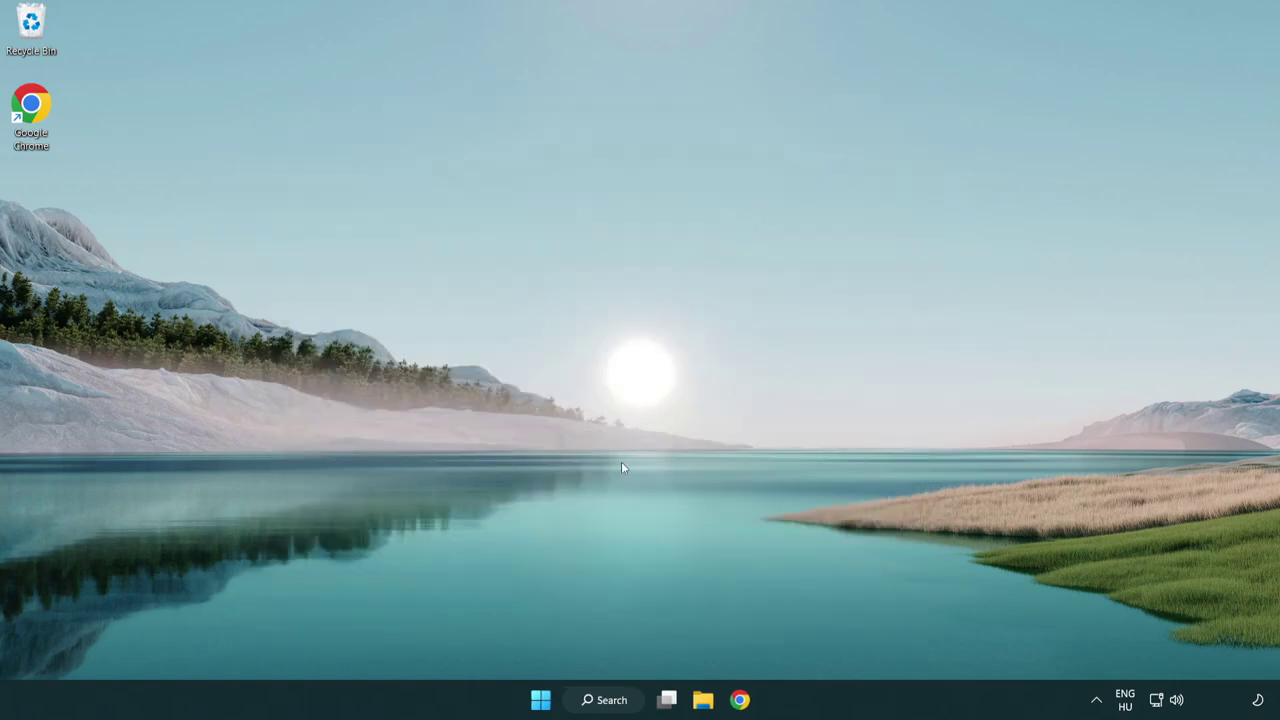
Step: Search Windows for 'update' and open the Windows Update settings page
click(612, 700)
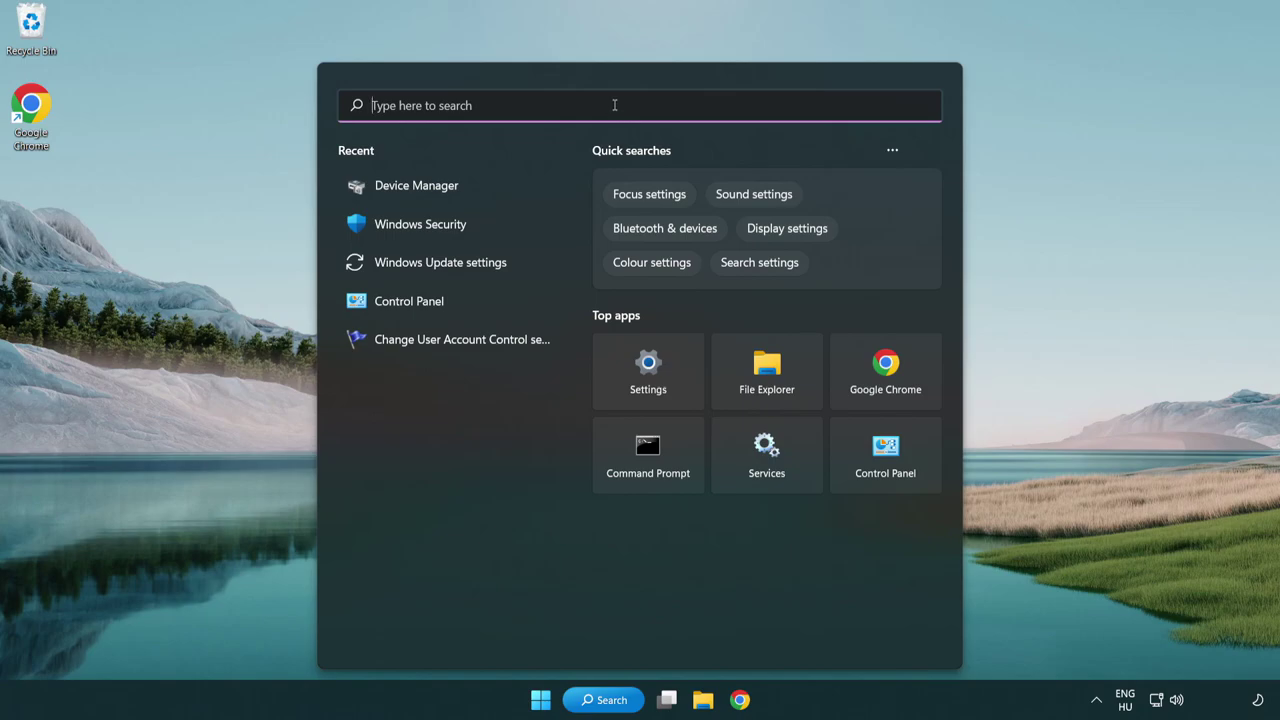
text(update)
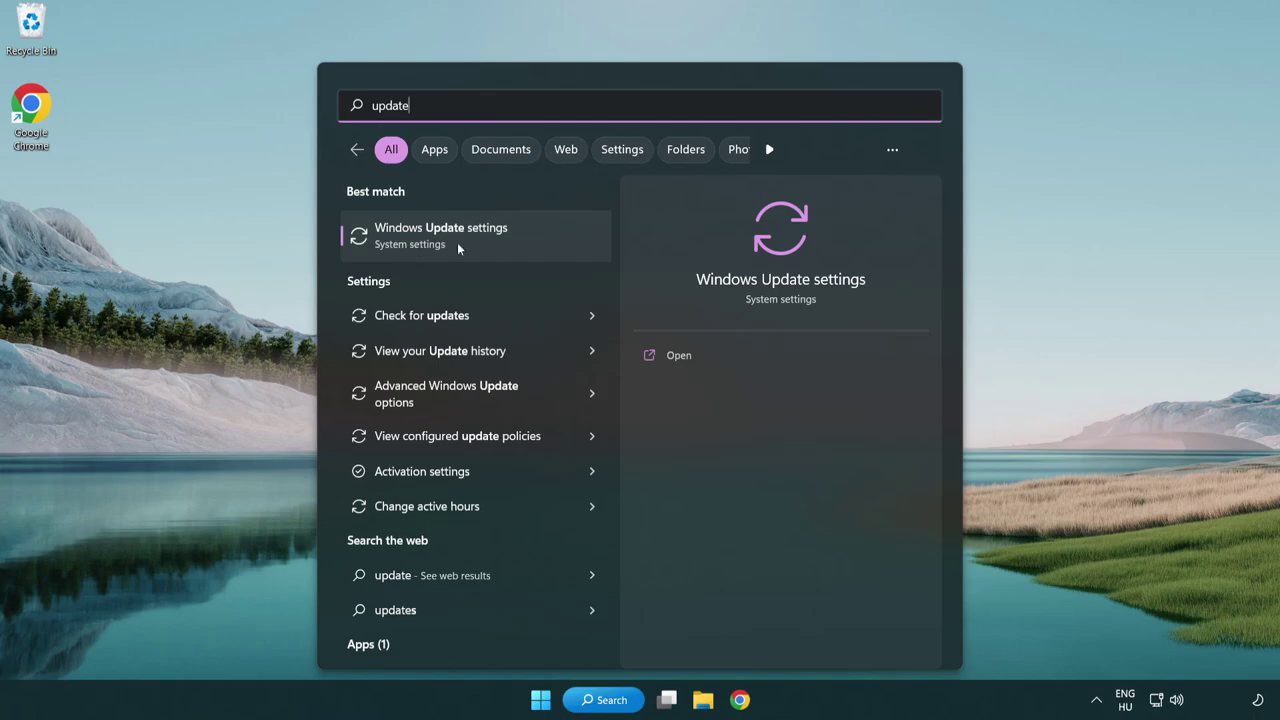
click(499, 246)
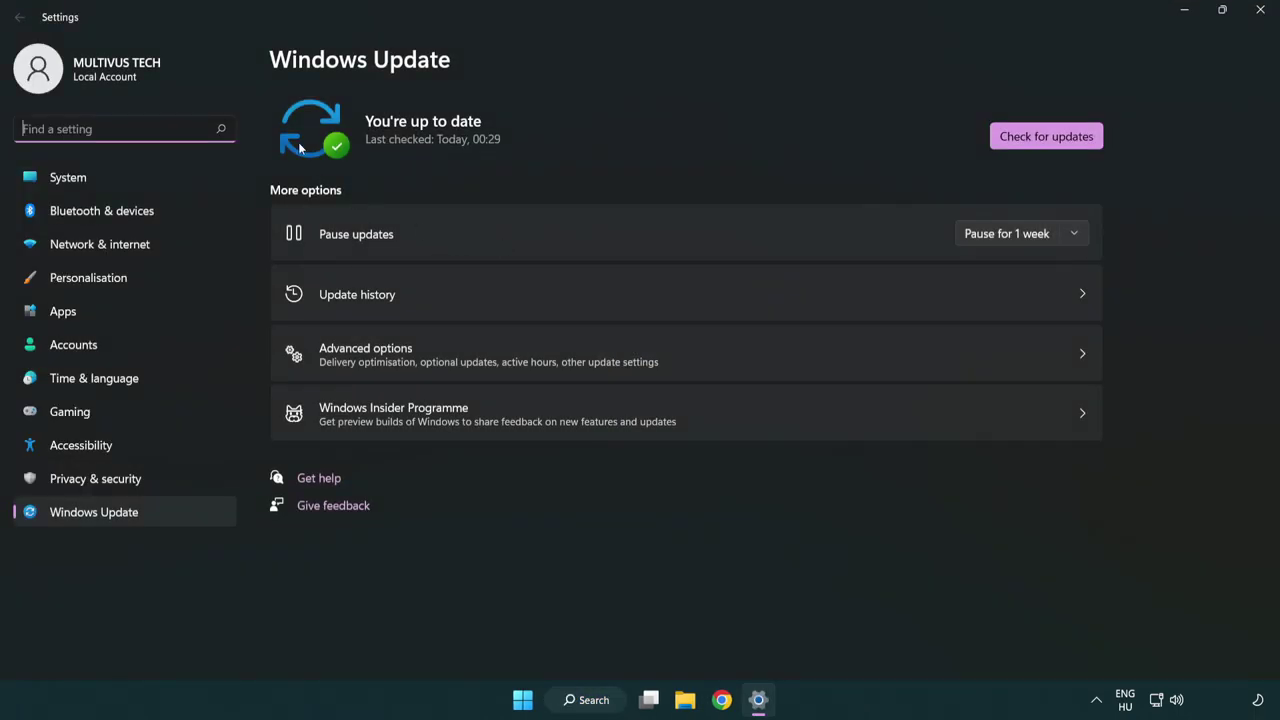
Step: Check for updates, confirm Windows reports 'You're up to date', and close Settings
click(1083, 145)
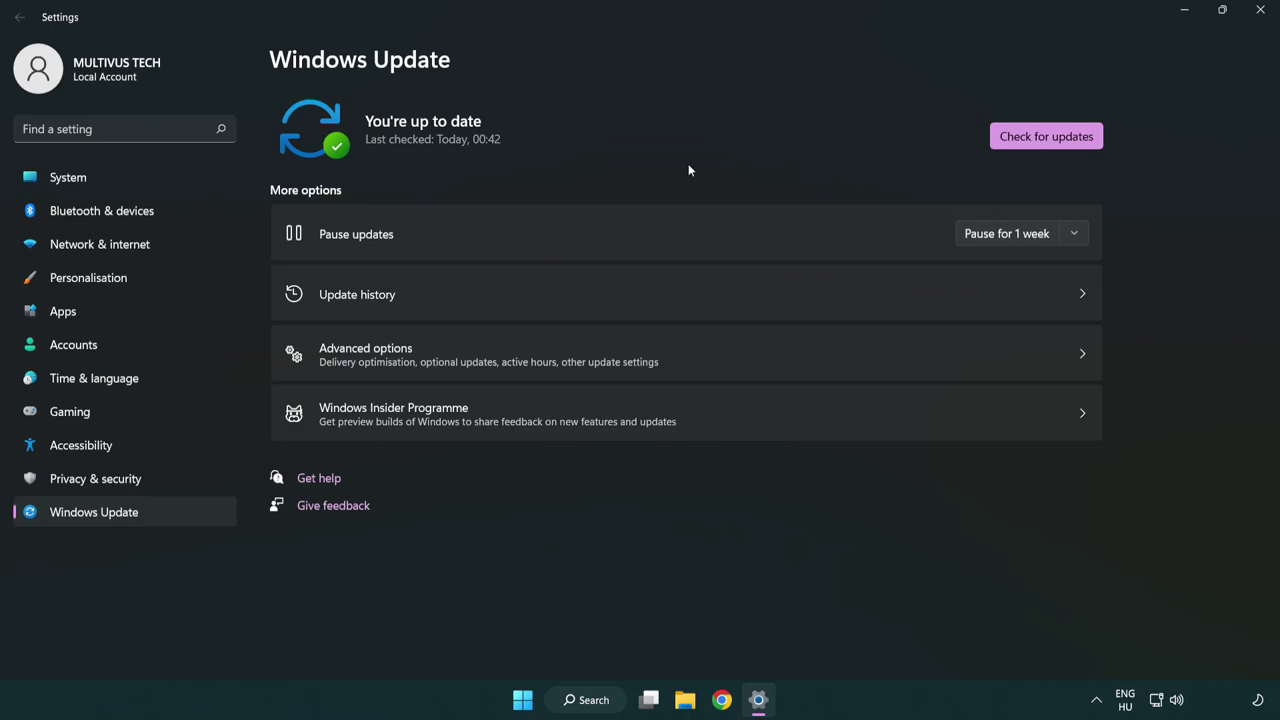
click(1256, 17)
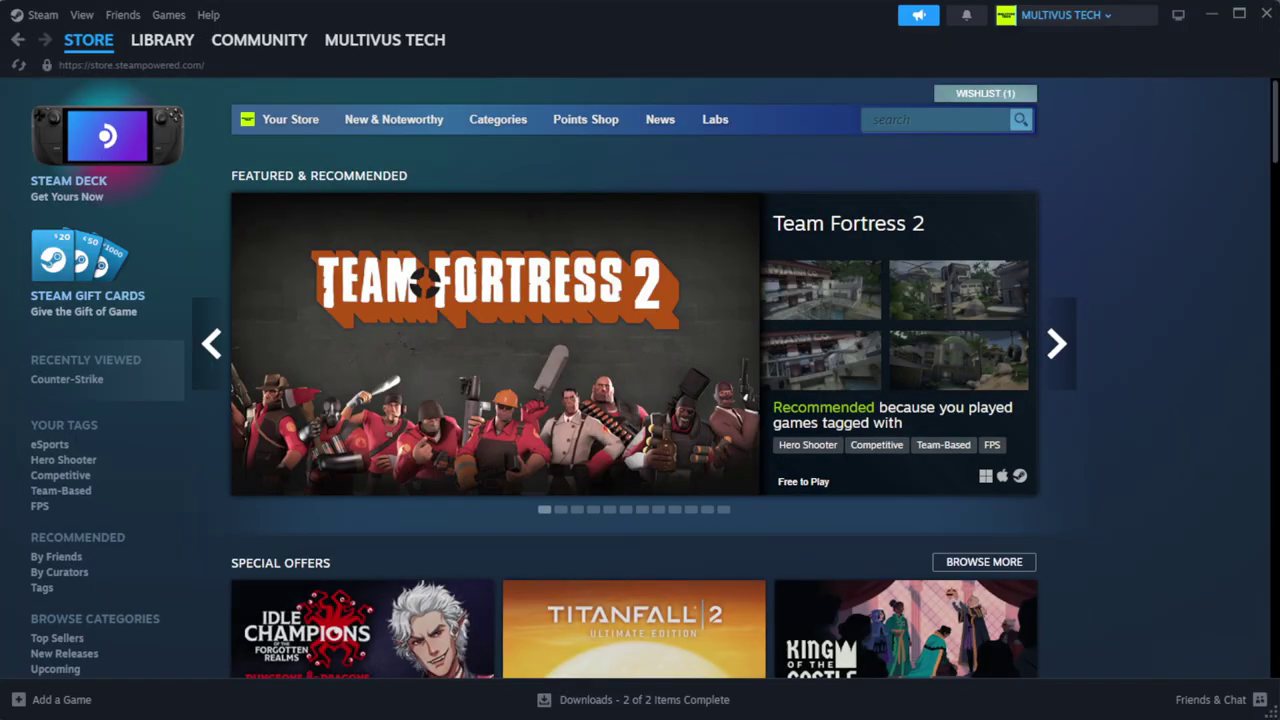
Step: Switch Steam to the Library Home view and bring up the options for YOUR NOT WORKING GAME
mouse_move(188, 50)
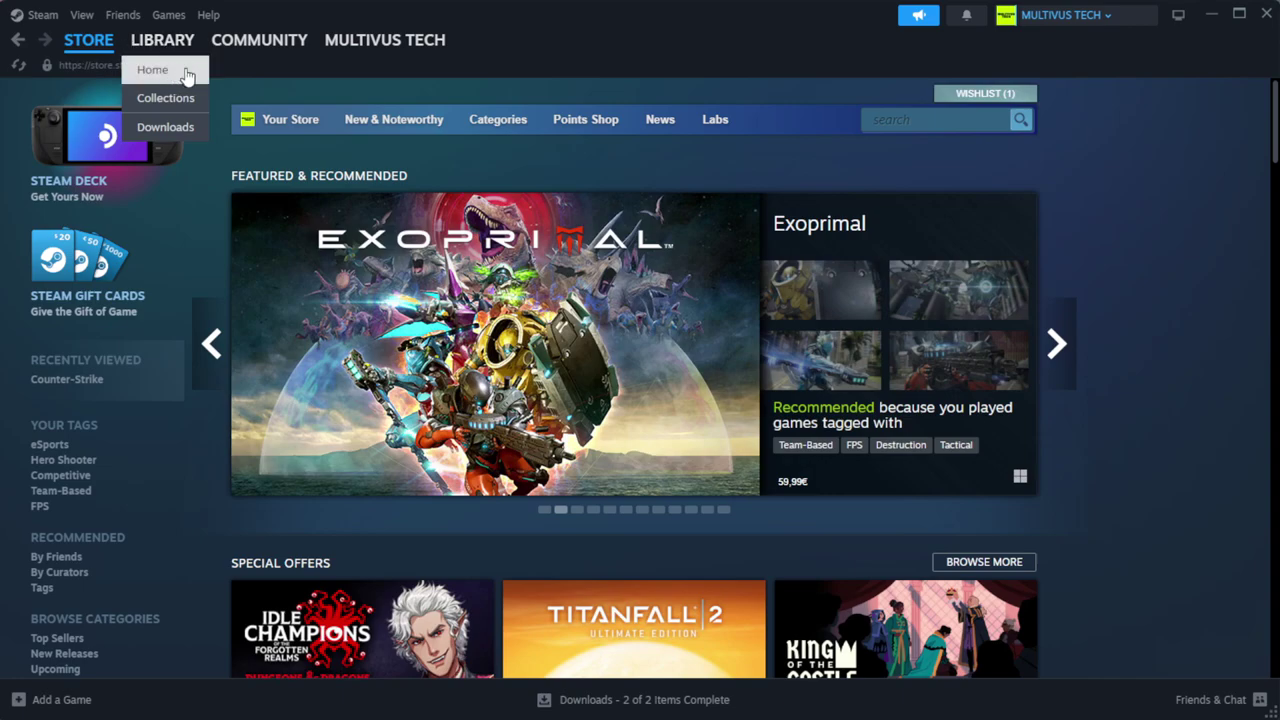
click(185, 71)
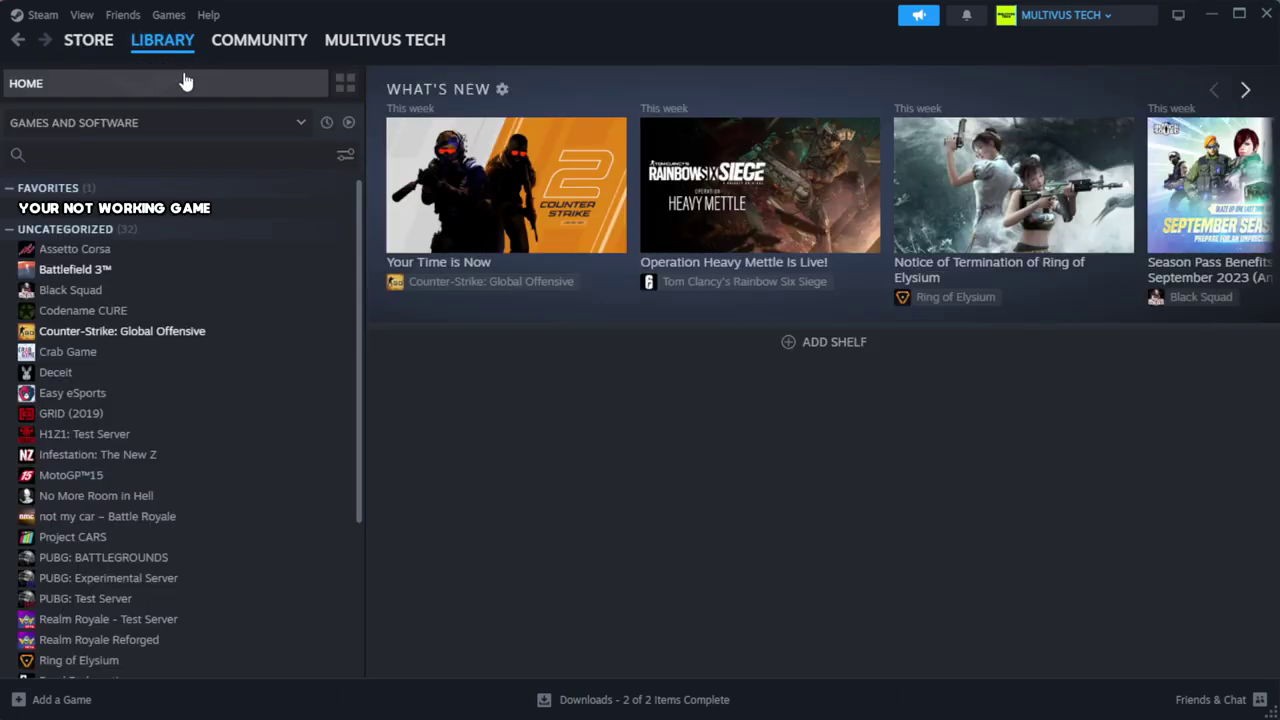
right_click(316, 218)
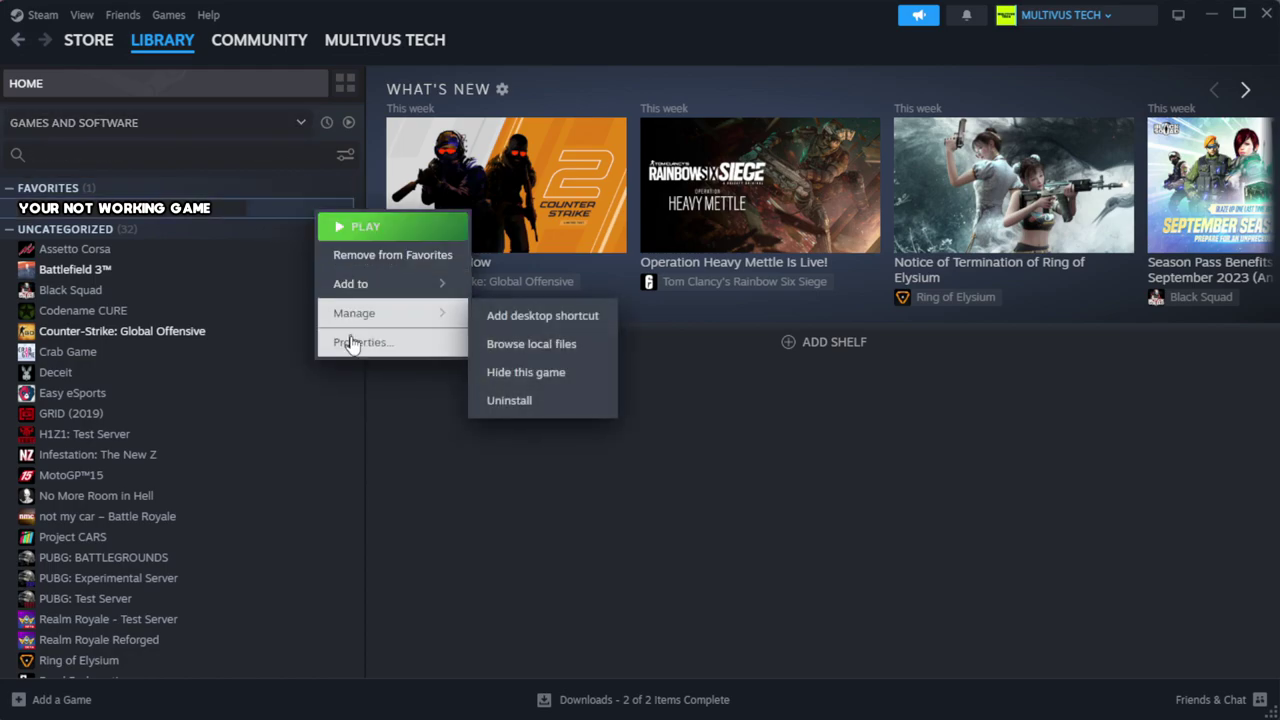
Step: Verify integrity of the game's files under Properties > Installed Files, validating all 1039 files
click(396, 345)
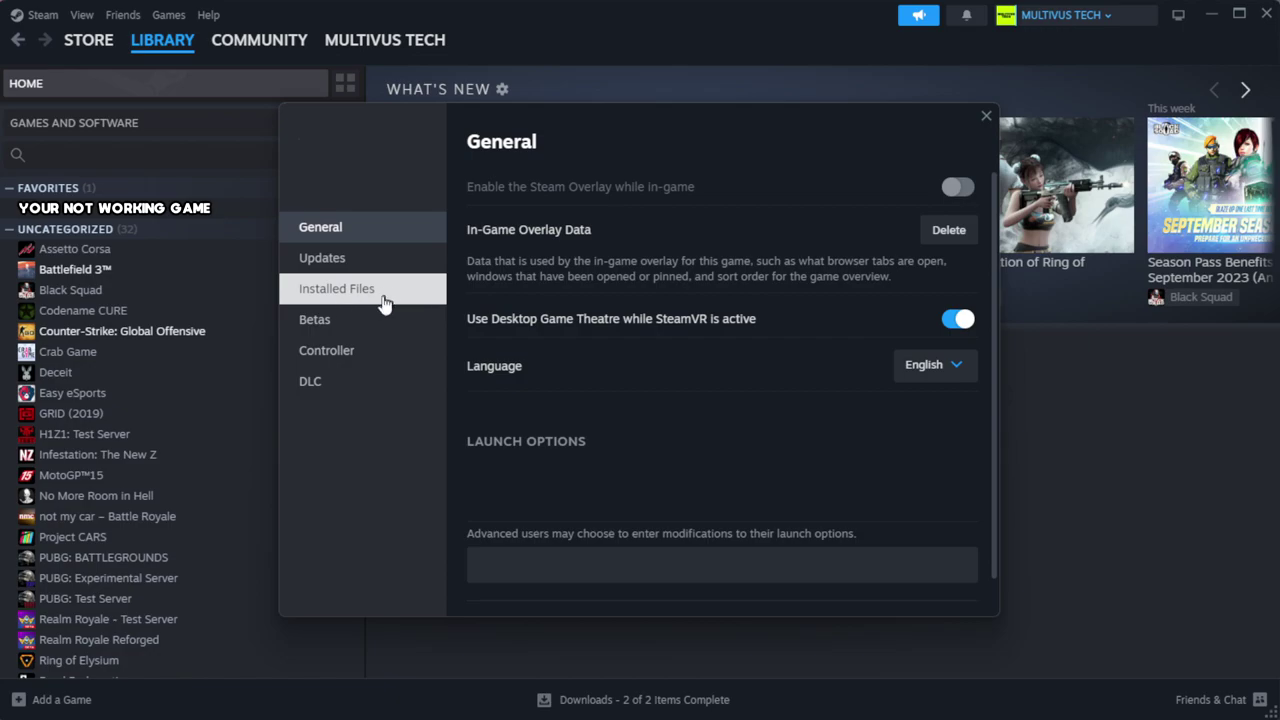
click(420, 303)
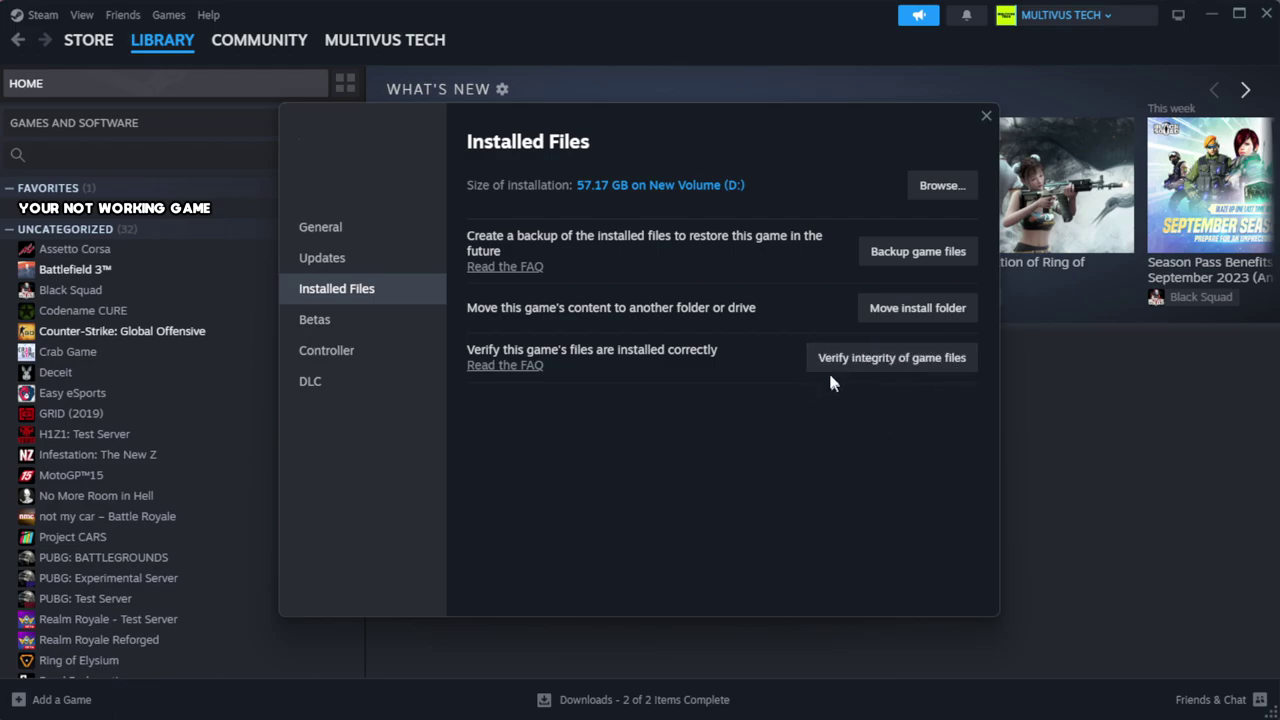
click(898, 367)
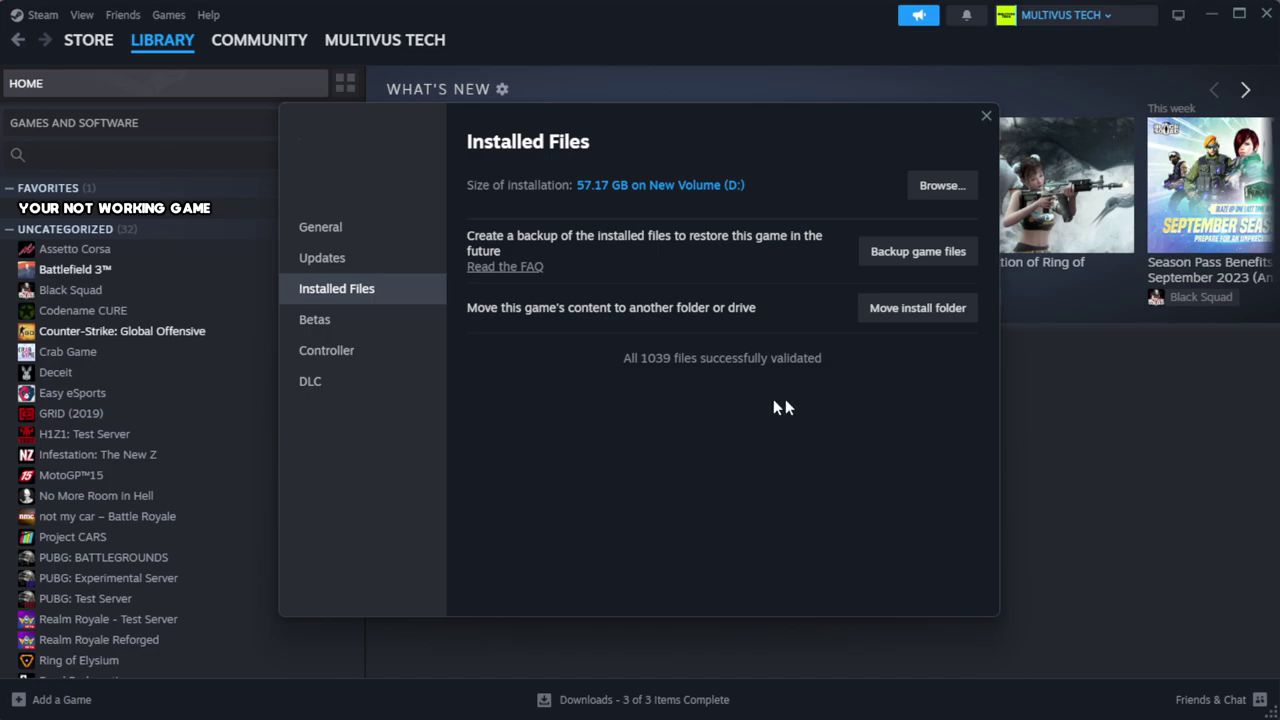
Step: Browse to the game's install folder and open the YOUR NOT WORKING GAME shortcut's Properties
click(940, 189)
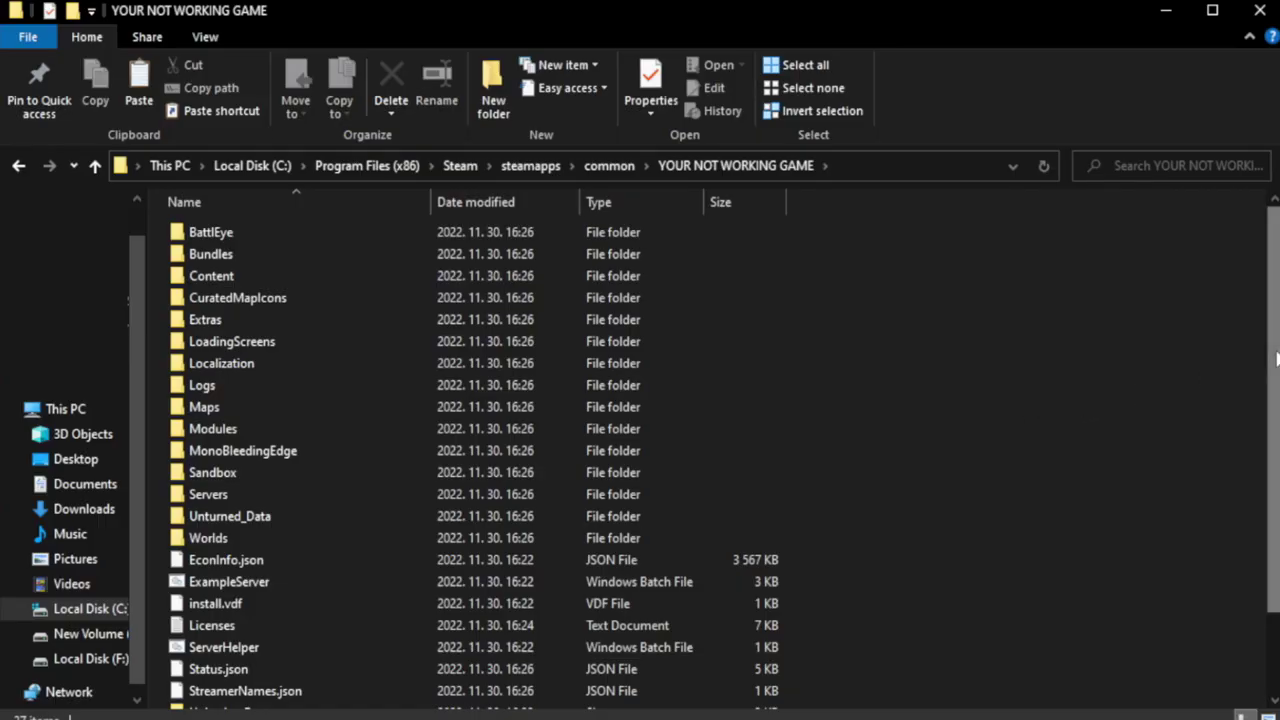
drag(1275, 400, 1278, 476)
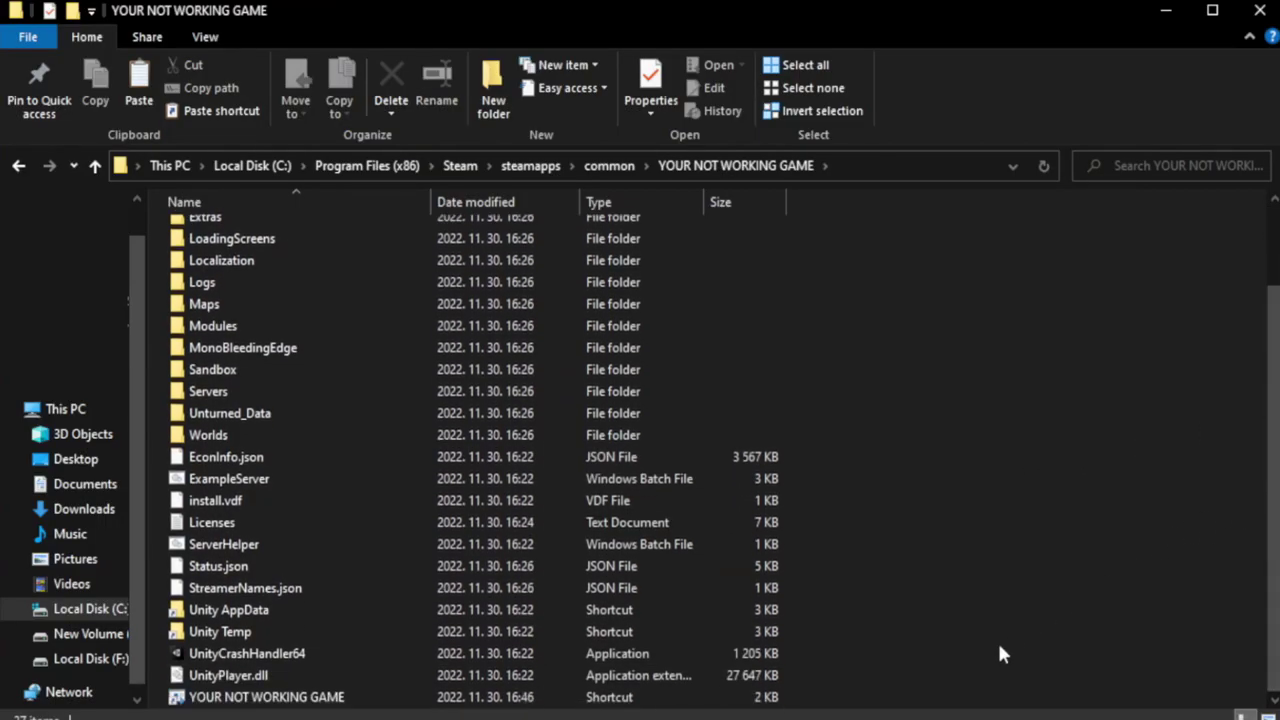
click(505, 700)
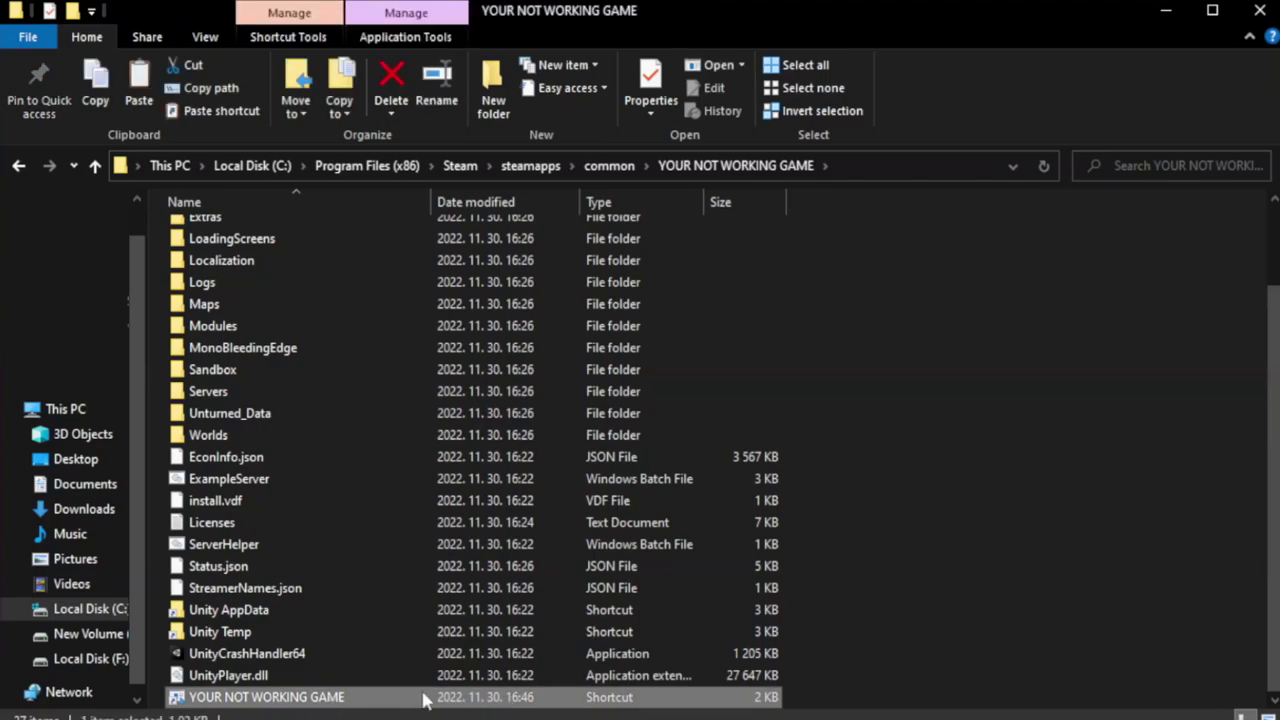
right_click(429, 703)
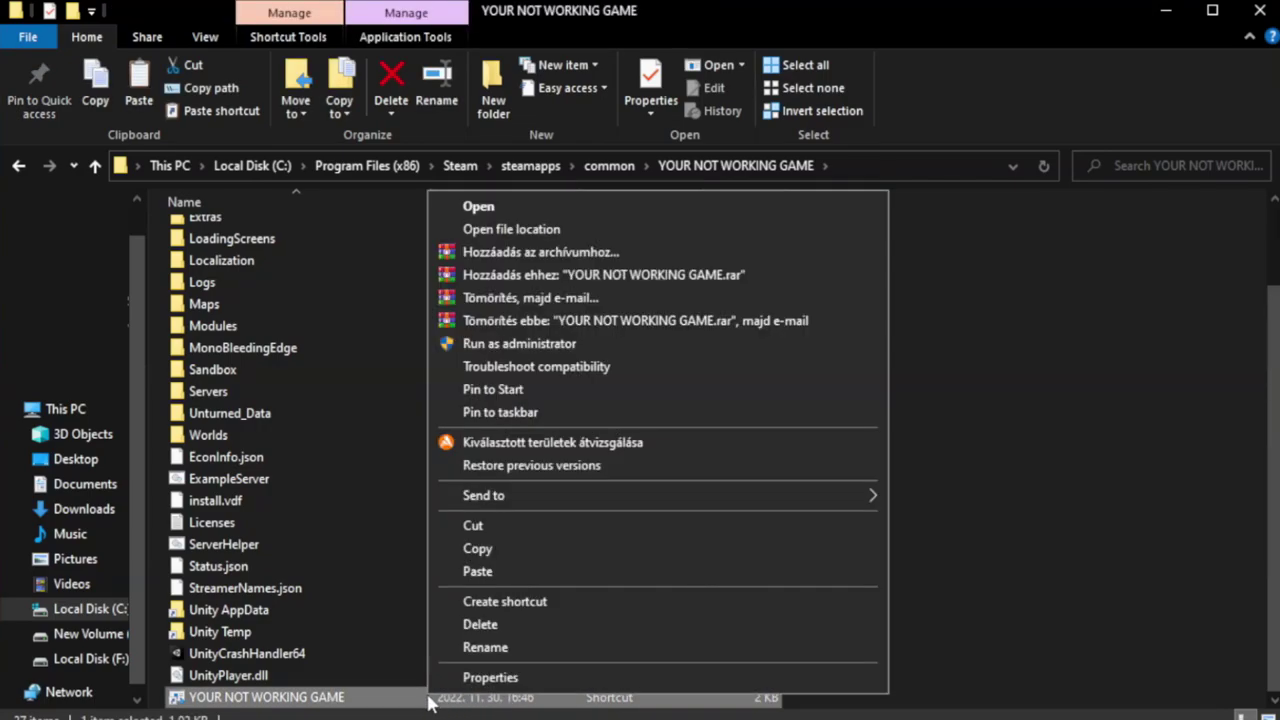
click(654, 678)
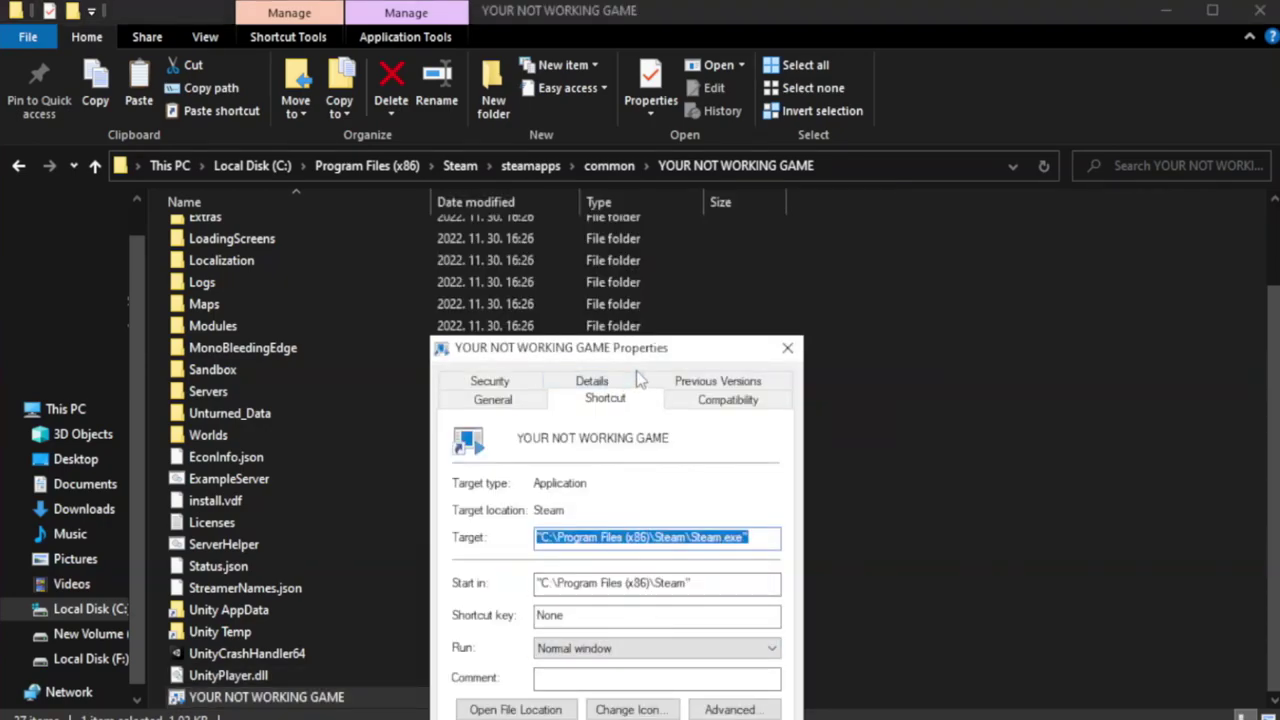
Step: Set the shortcut to Windows 8 compatibility mode, run as administrator, fullscreen optimizations off, and apply
drag(644, 355, 643, 132)
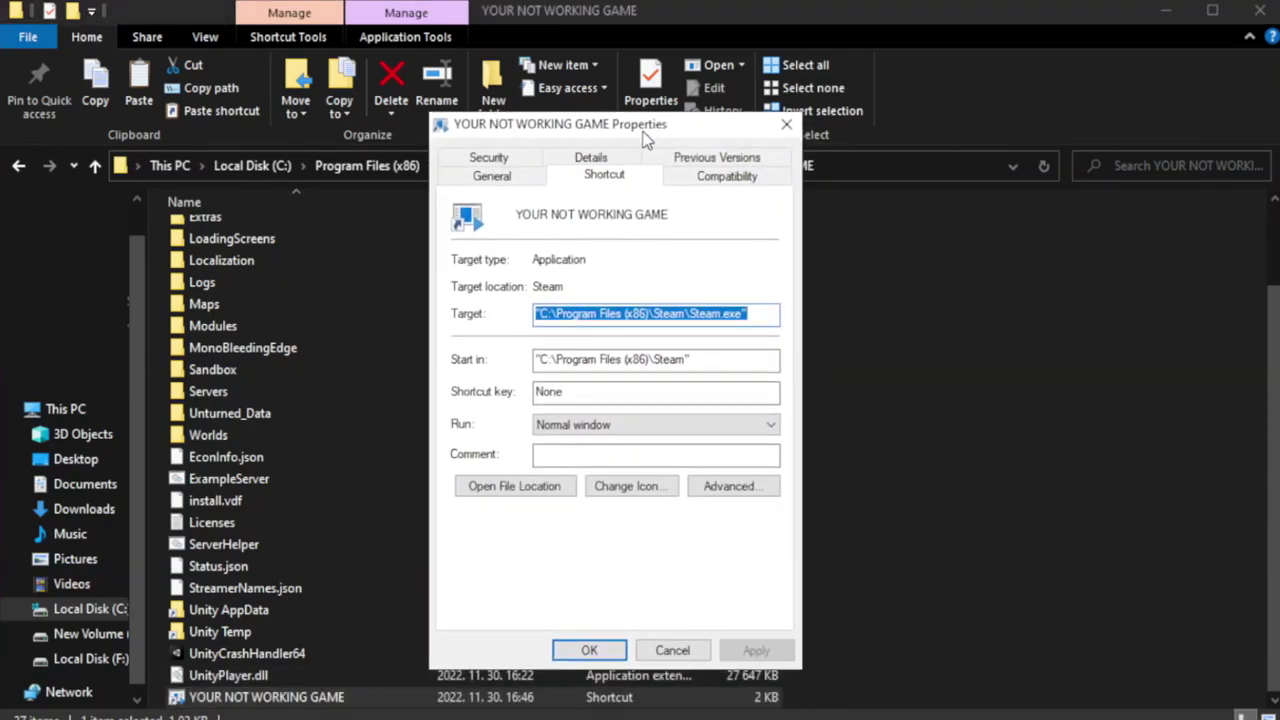
click(721, 188)
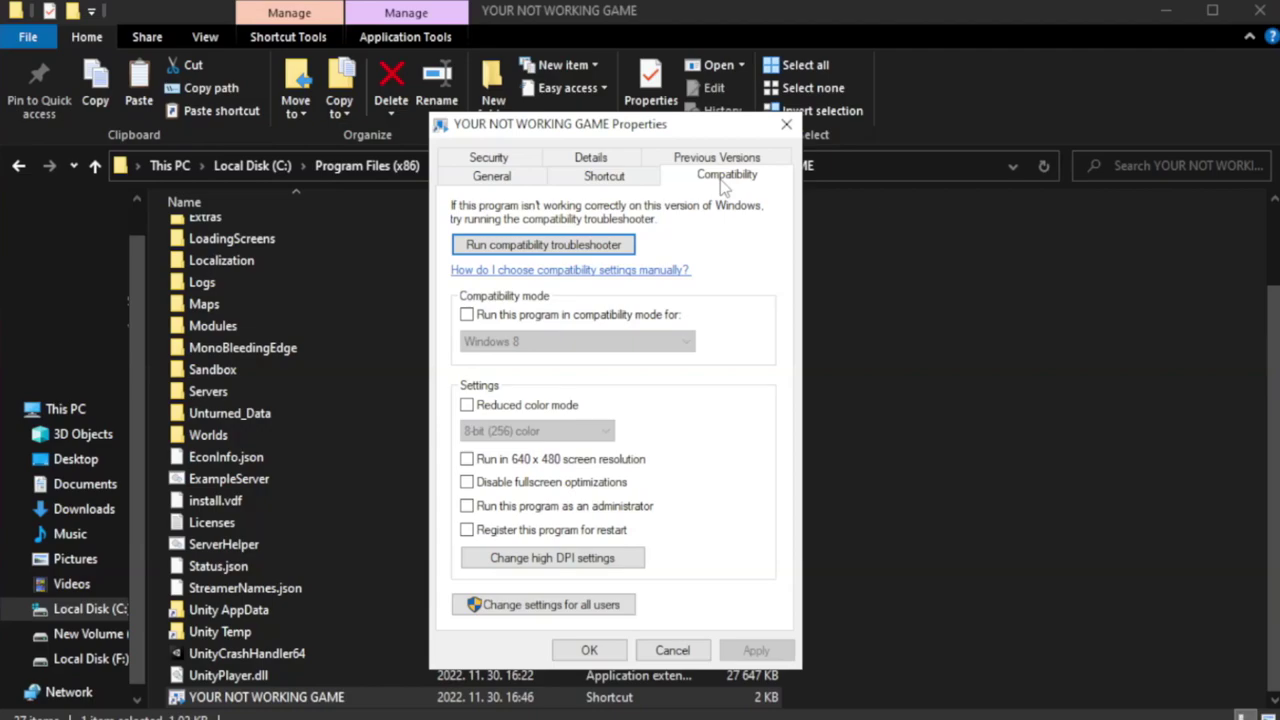
click(508, 316)
click(577, 343)
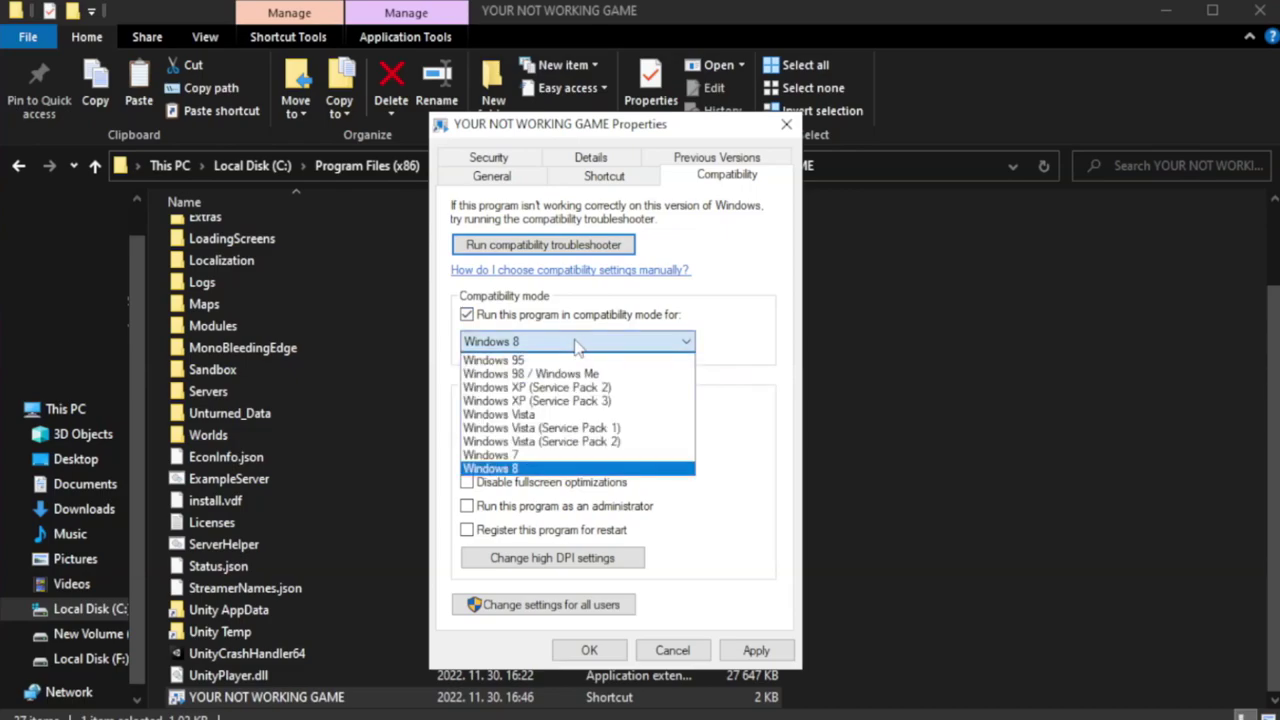
click(541, 468)
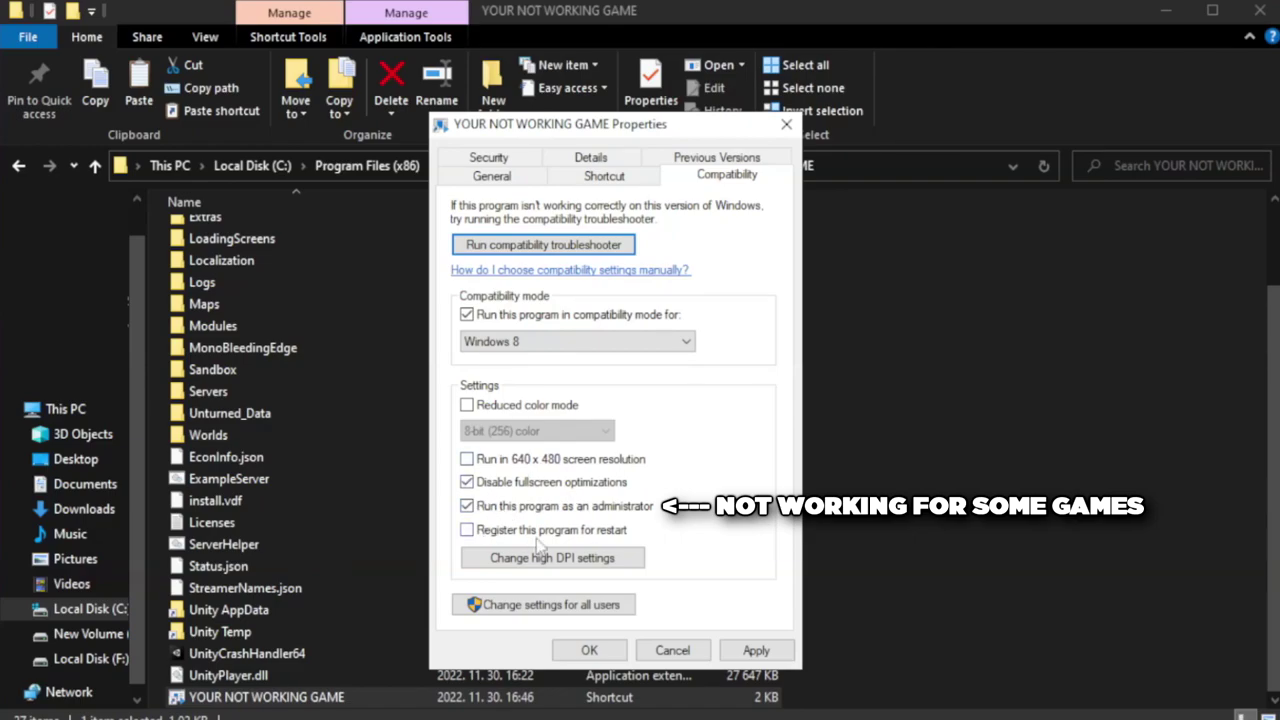
click(754, 652)
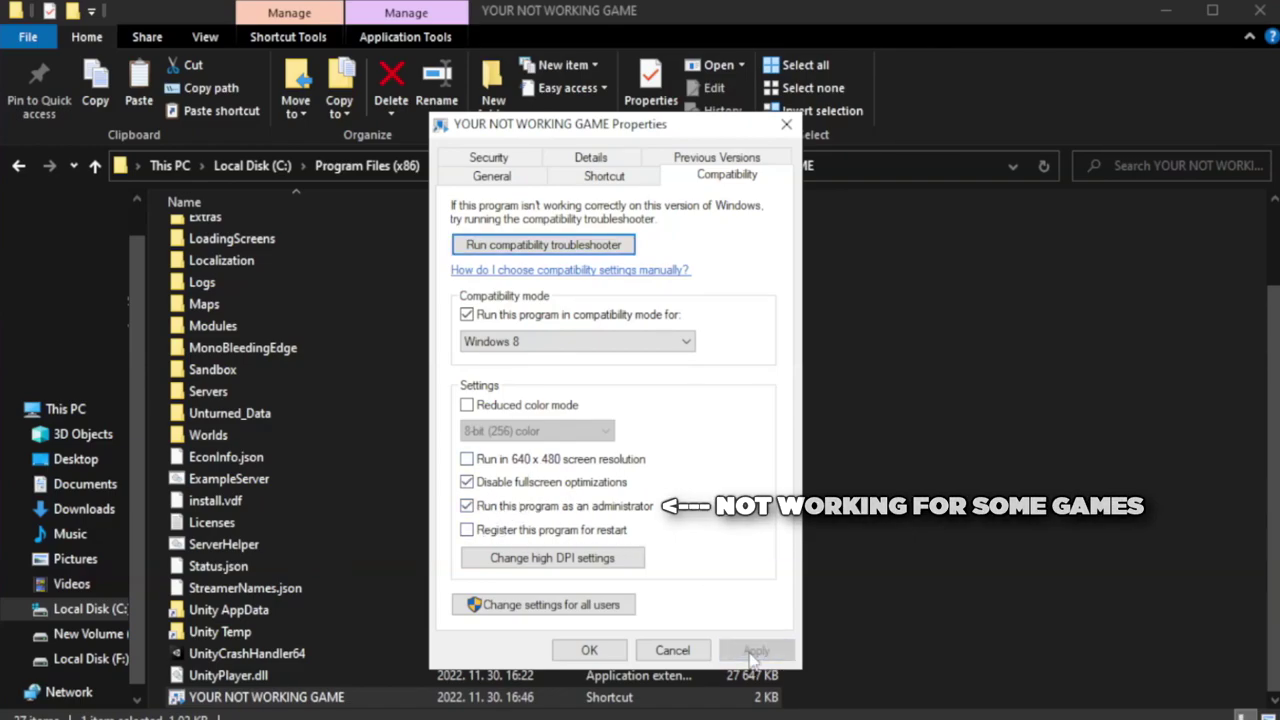
click(589, 651)
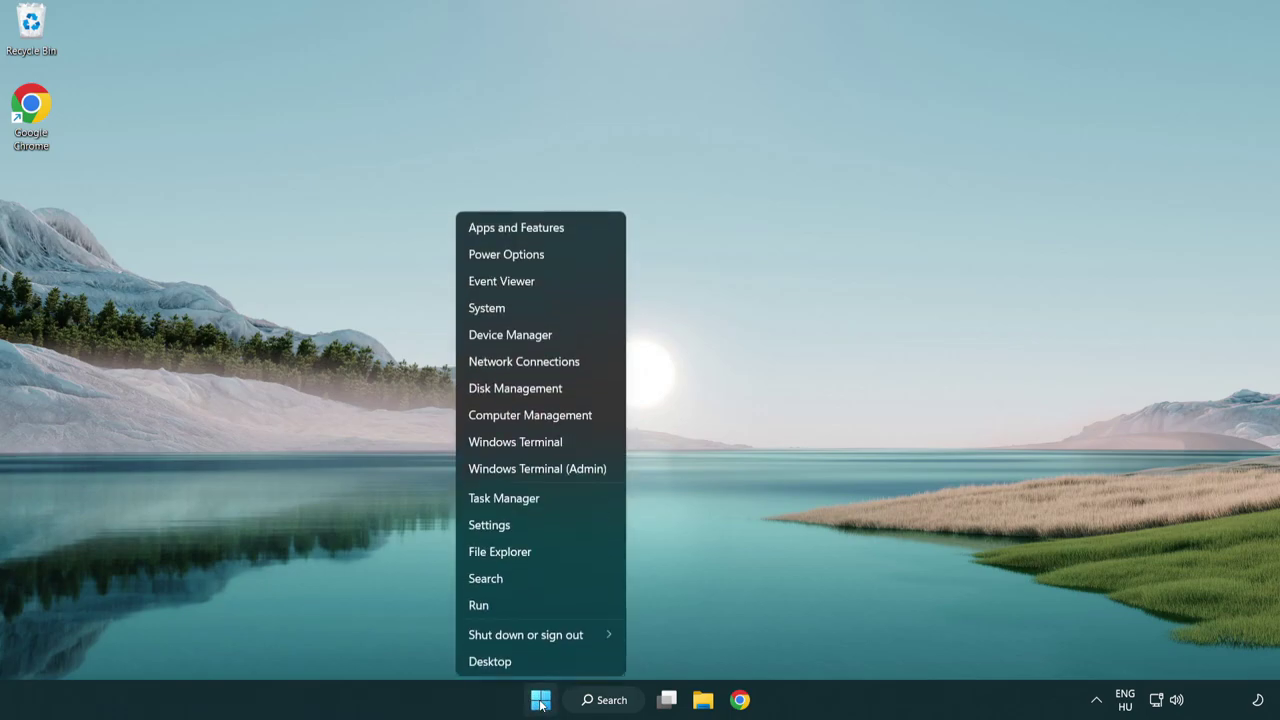
Step: Disable Terminal, Phone Link, Cortana and Windows Security notifications in Task Manager's Startup apps, then close it
click(564, 499)
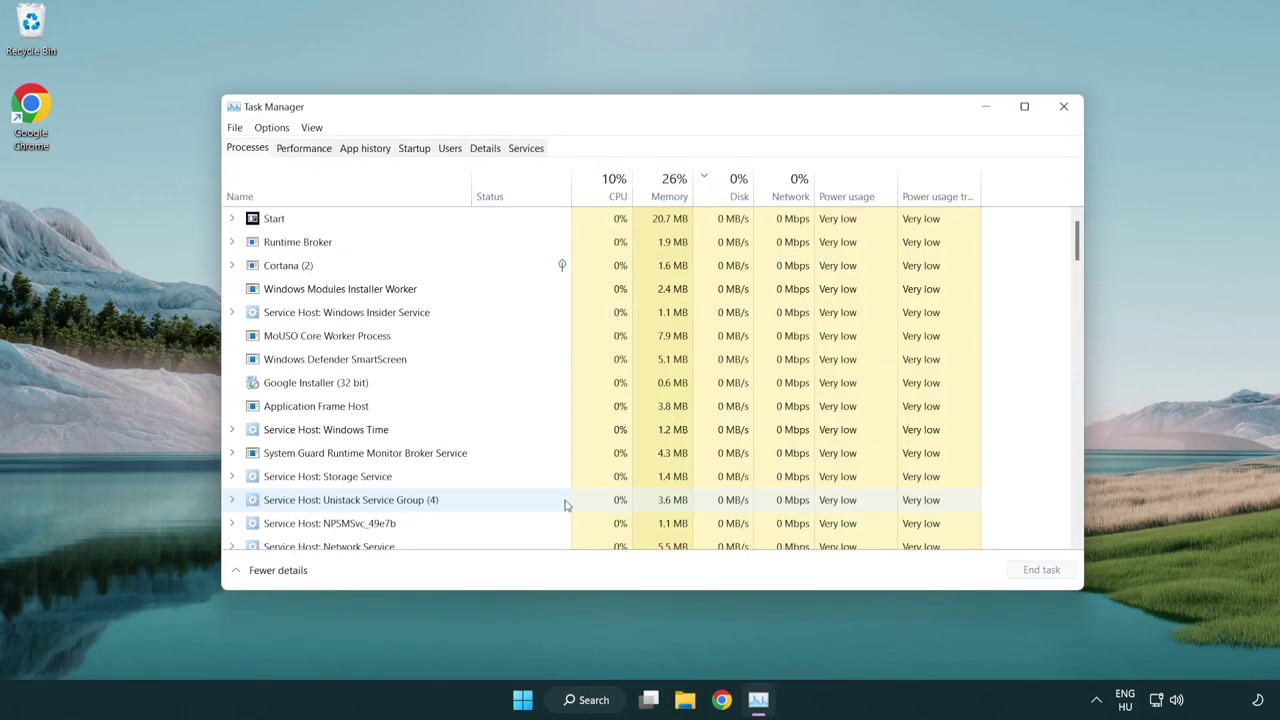
click(416, 150)
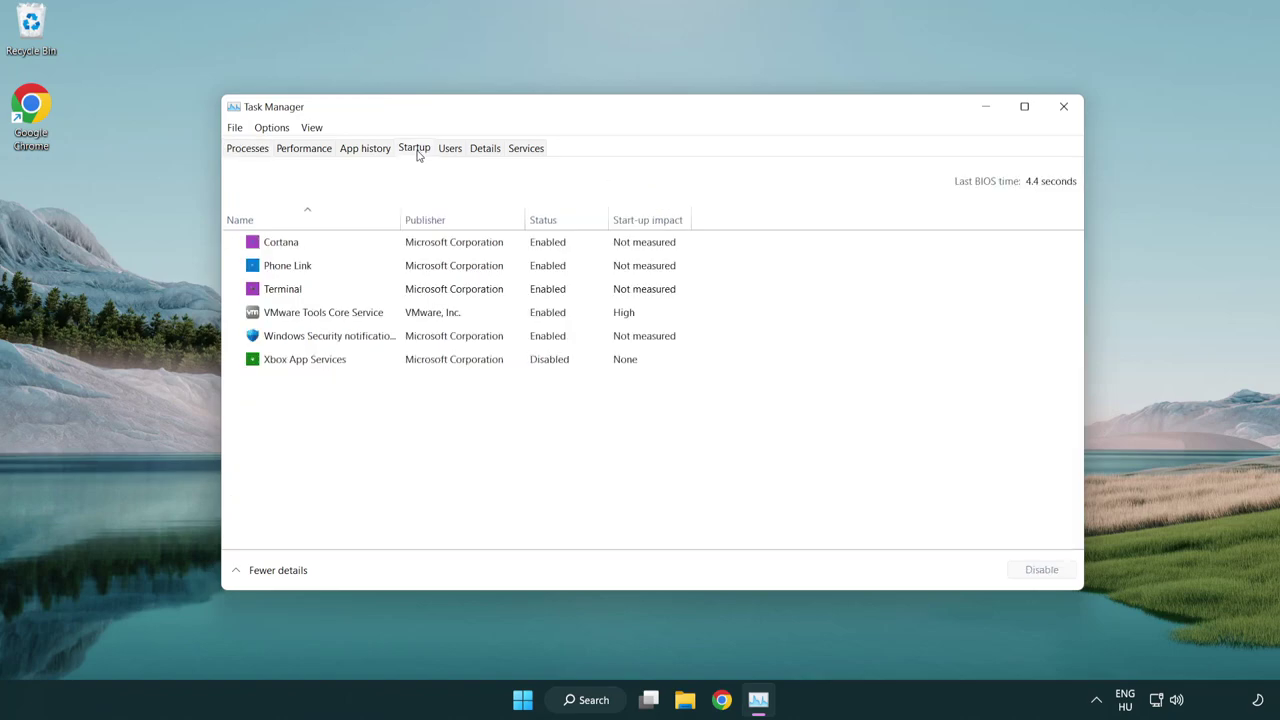
click(412, 289)
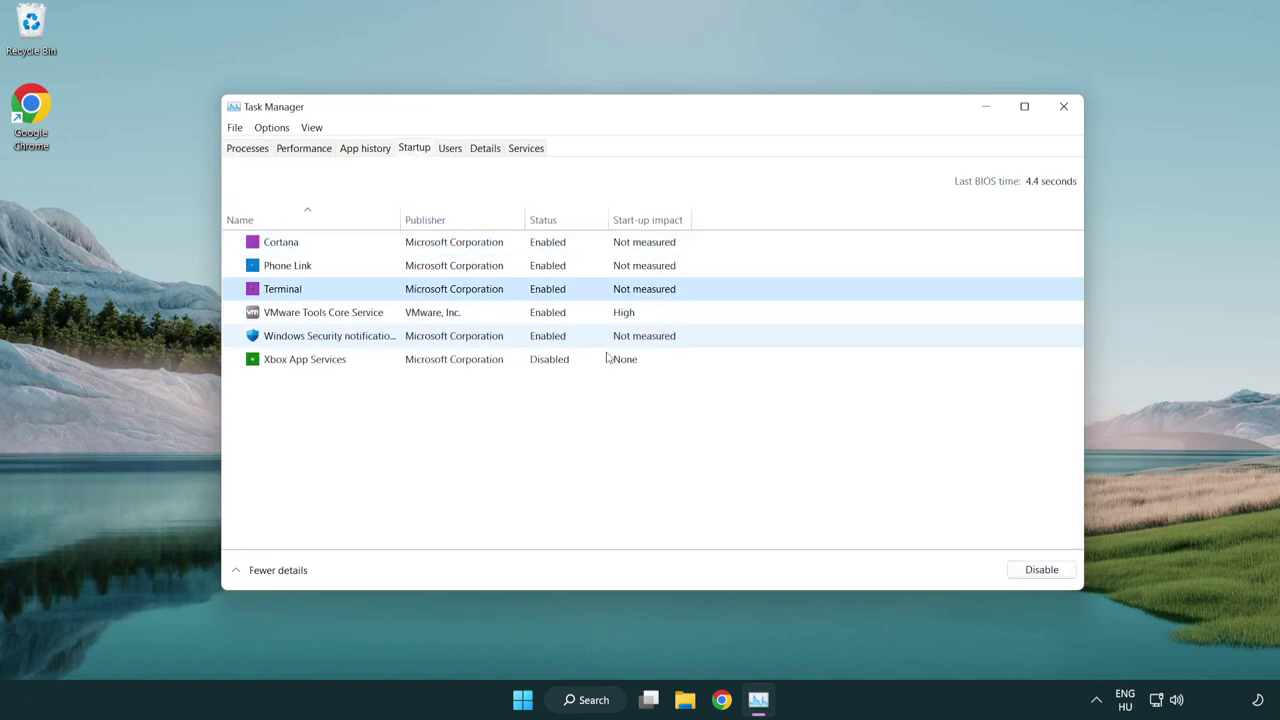
click(1028, 569)
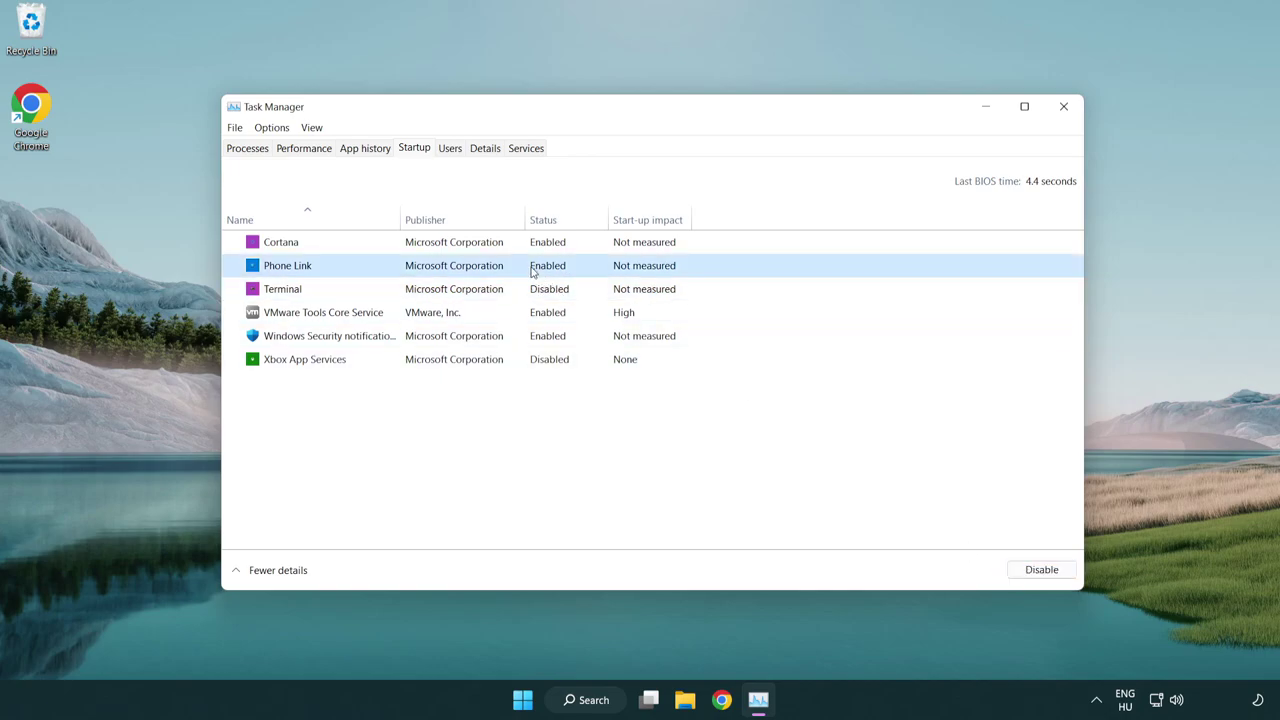
click(1040, 571)
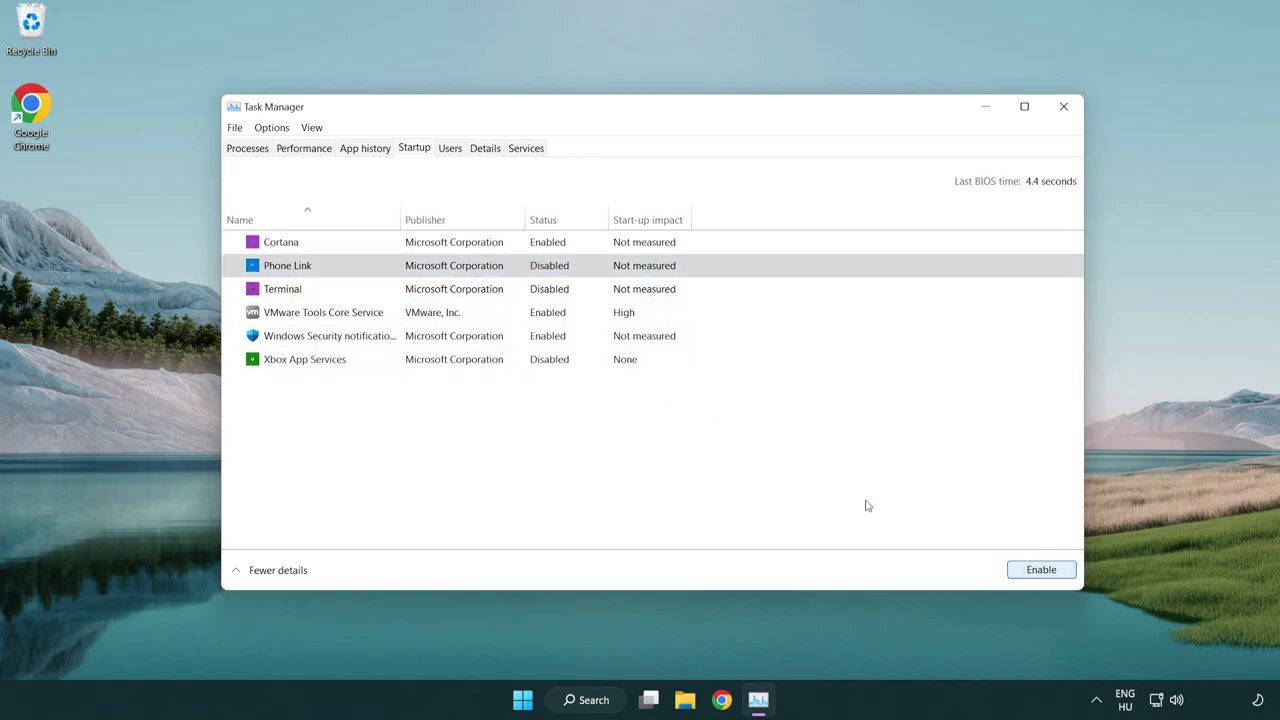
click(458, 252)
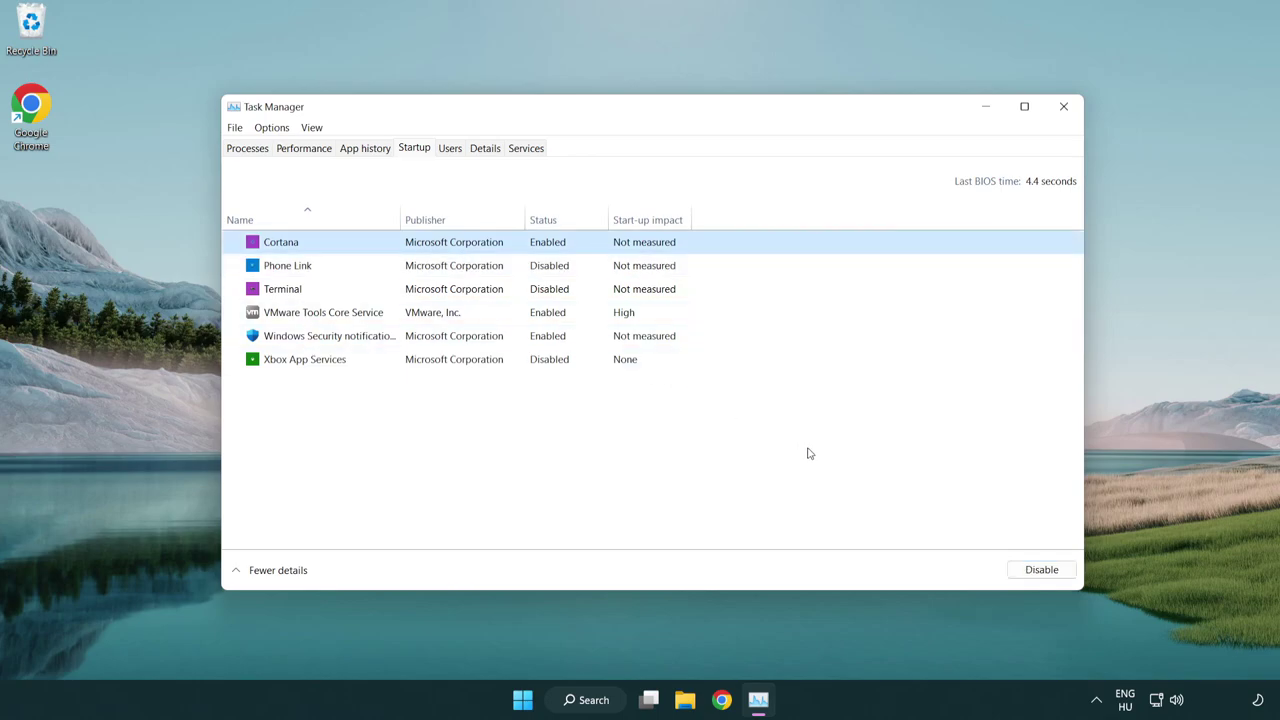
click(1040, 570)
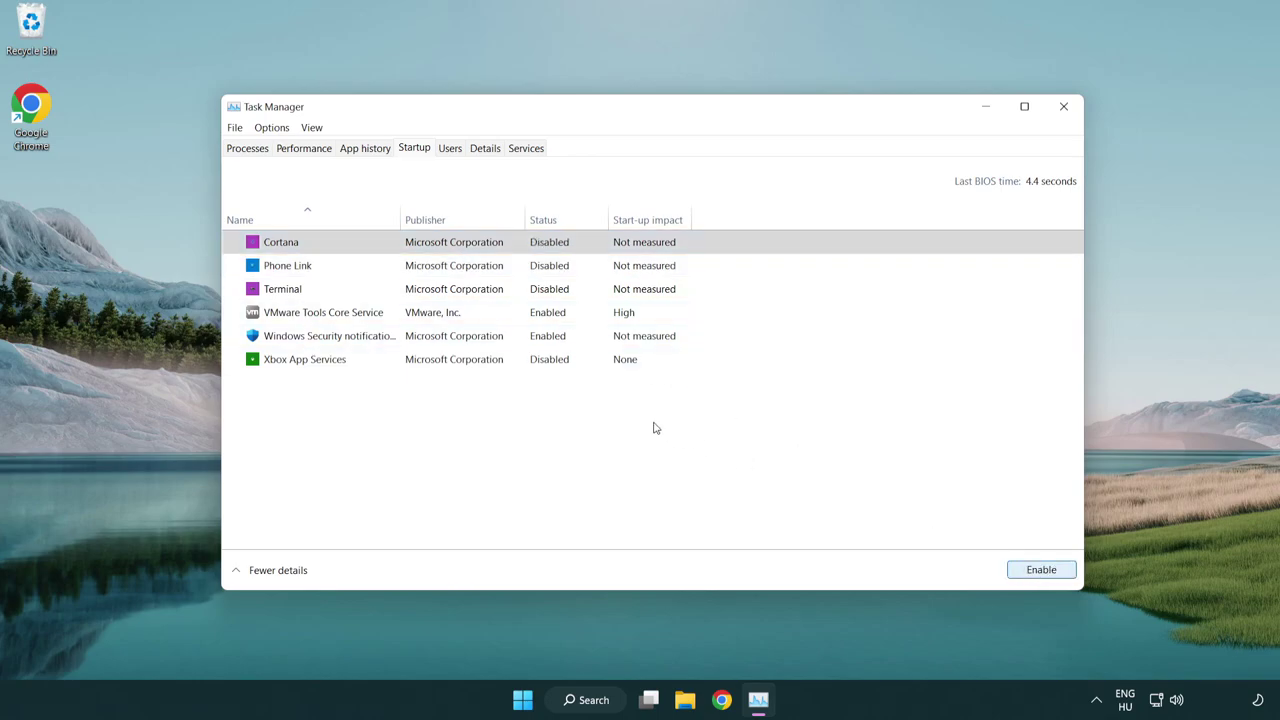
click(609, 342)
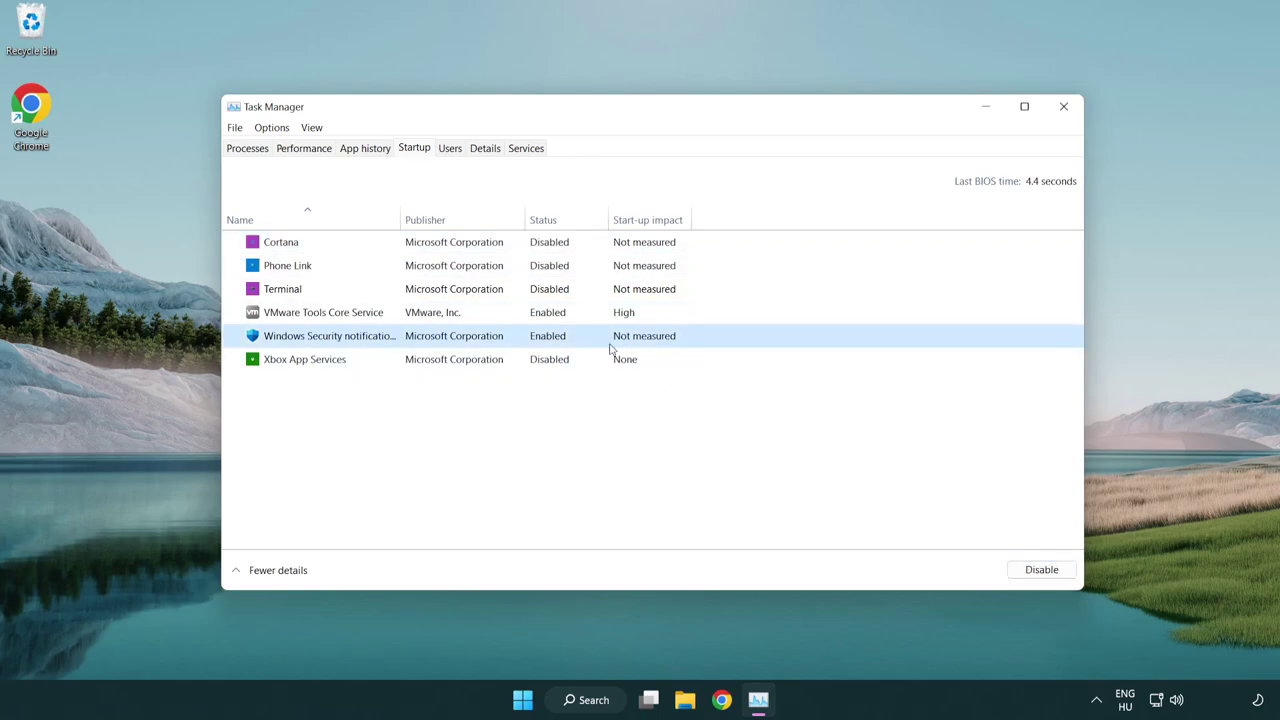
click(1037, 574)
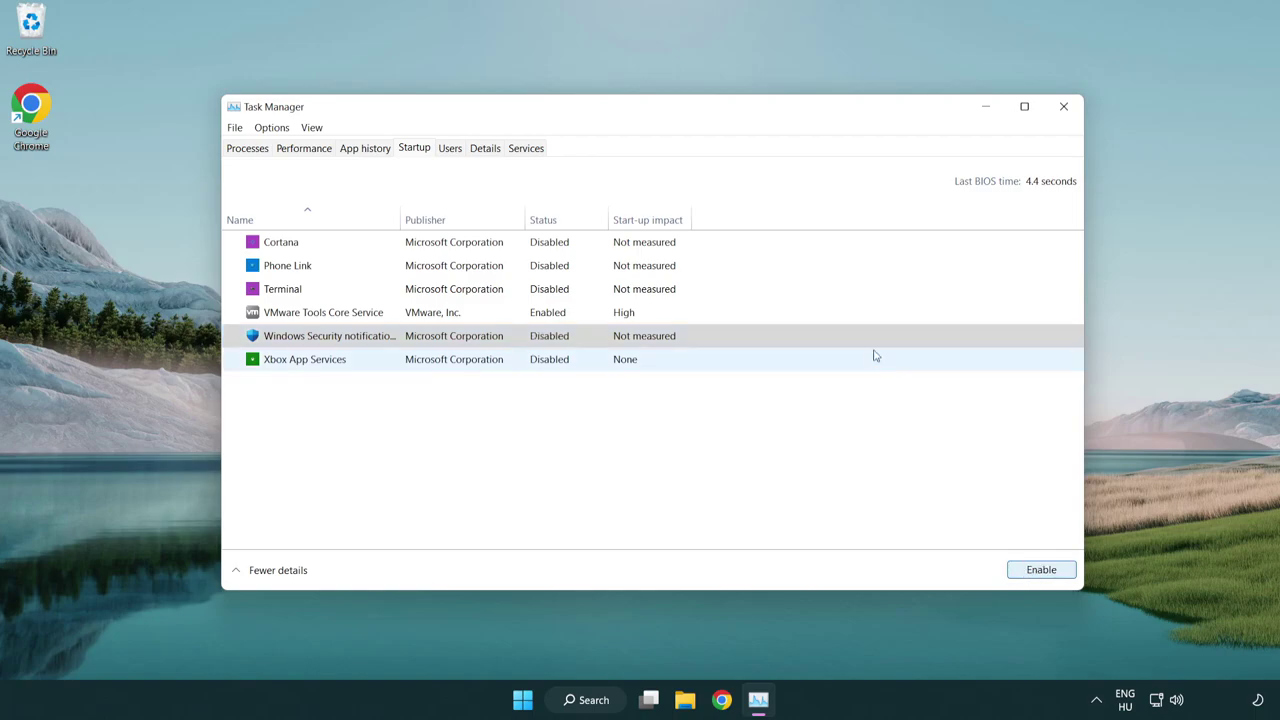
click(1064, 107)
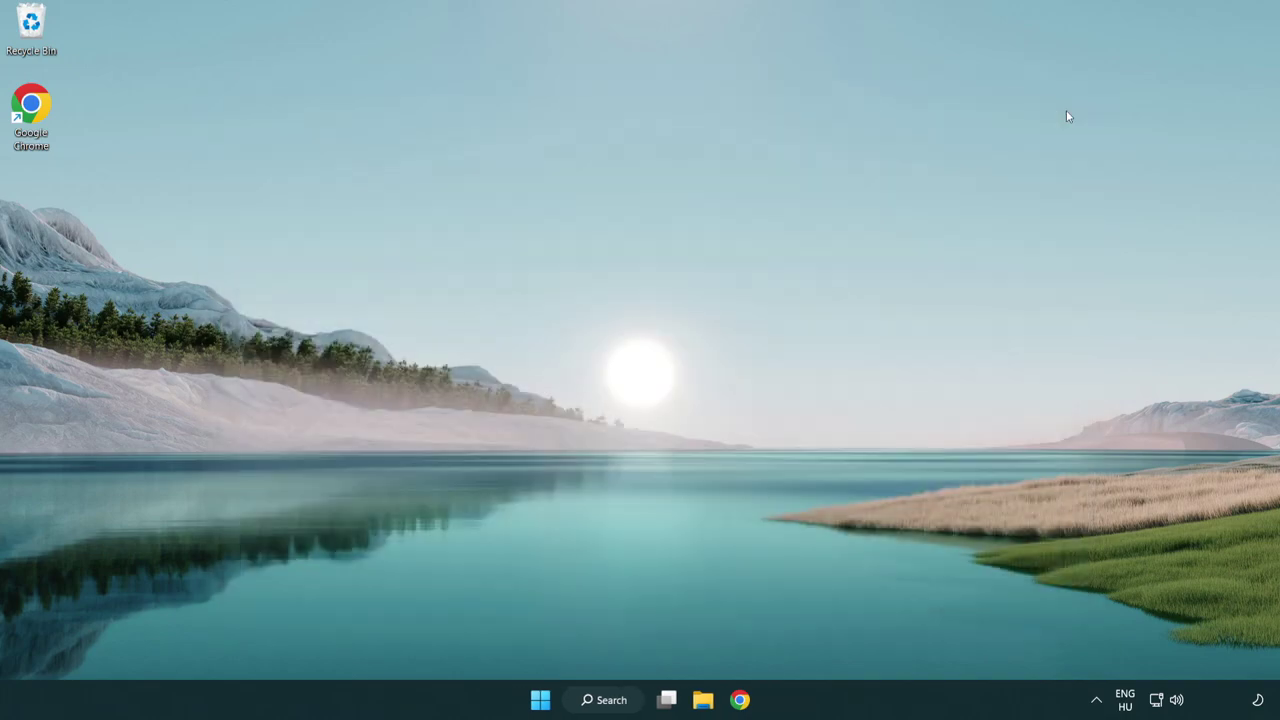
Step: Return to Chrome's DirectX End-User Runtime download page and run the downloaded dxwebsetup.exe
click(740, 700)
scroll(661, 661, up, 3)
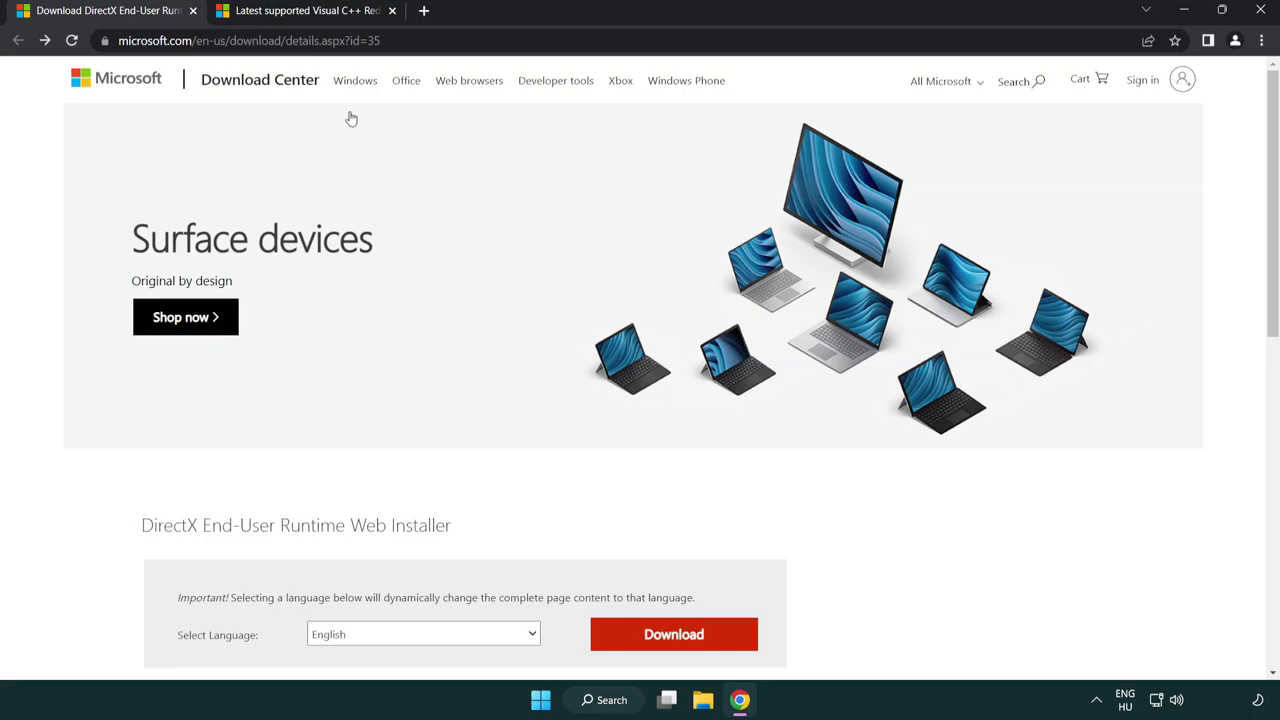
click(92, 33)
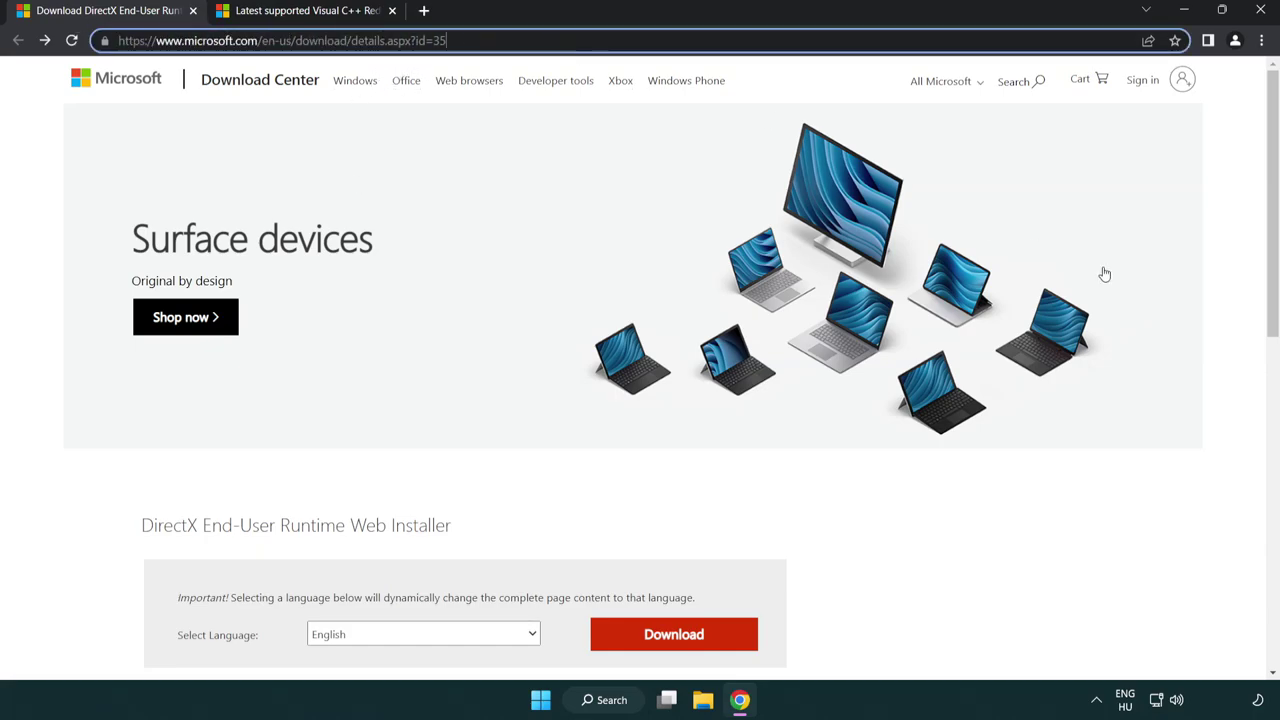
click(1228, 290)
scroll(1236, 300, down, 2)
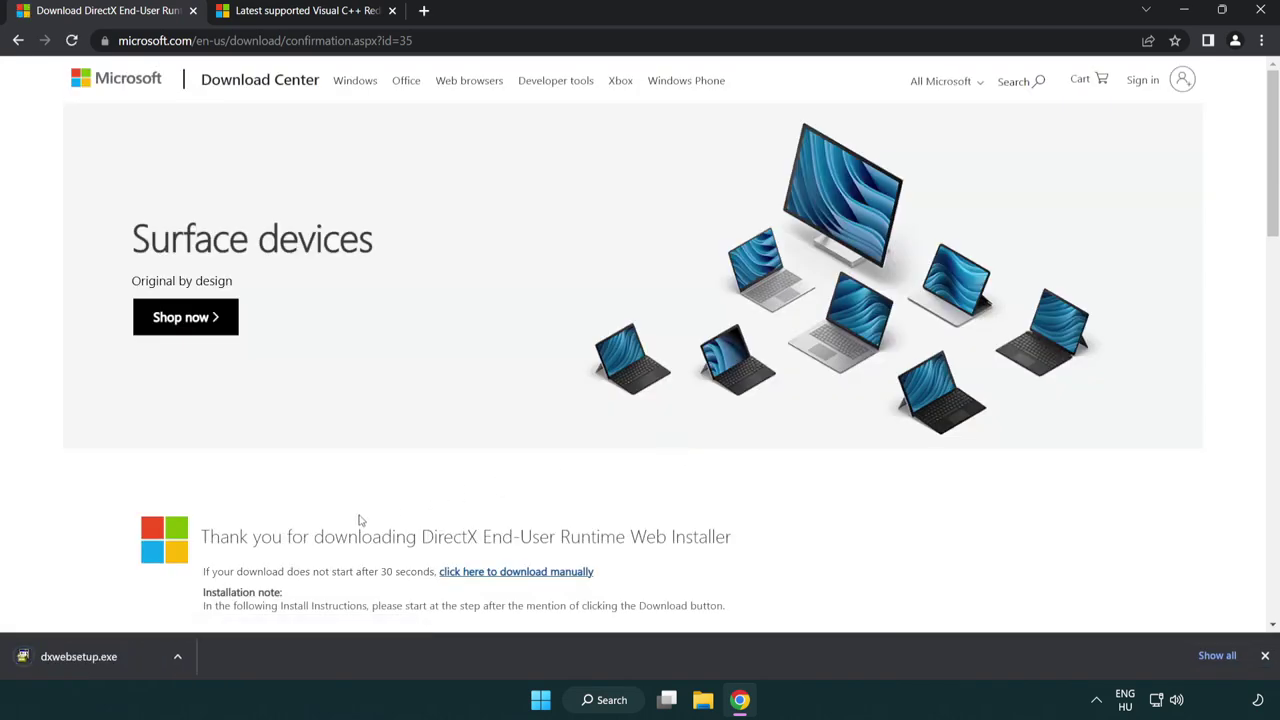
click(83, 658)
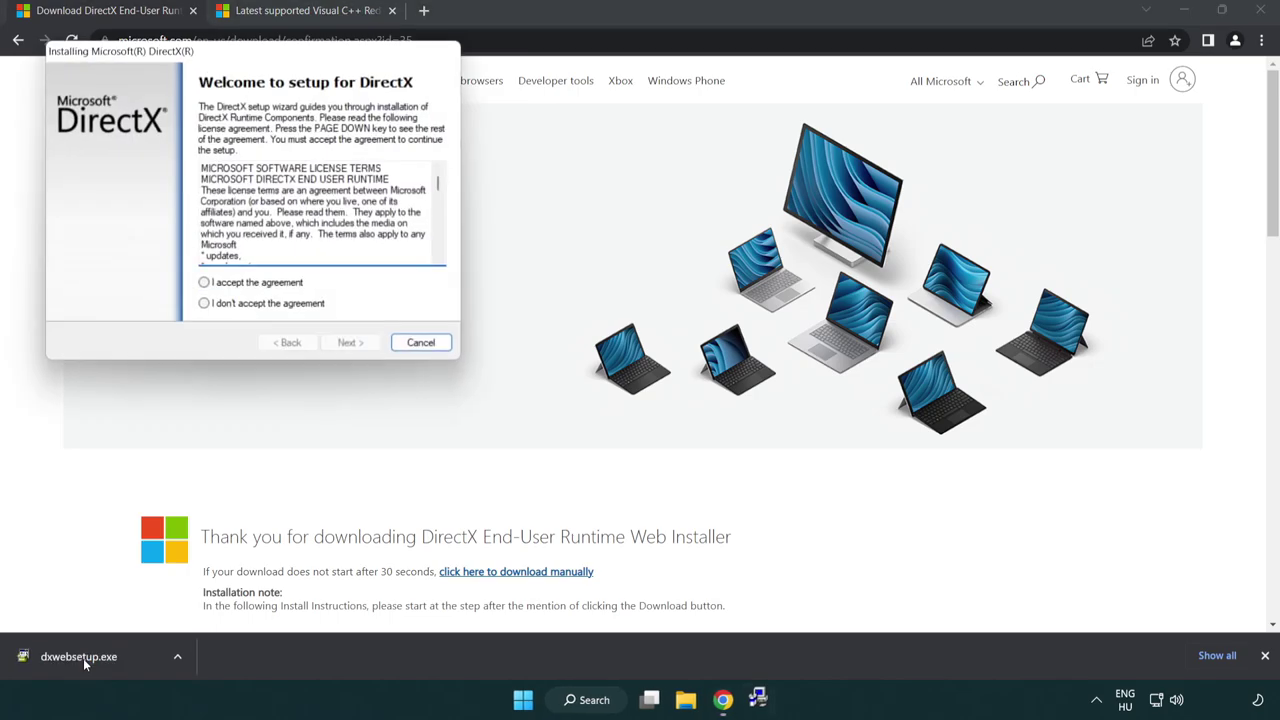
Step: Accept the DirectX licence, skip the Bing Bar, and finish setup, which finds DirectX already current
drag(193, 62, 562, 202)
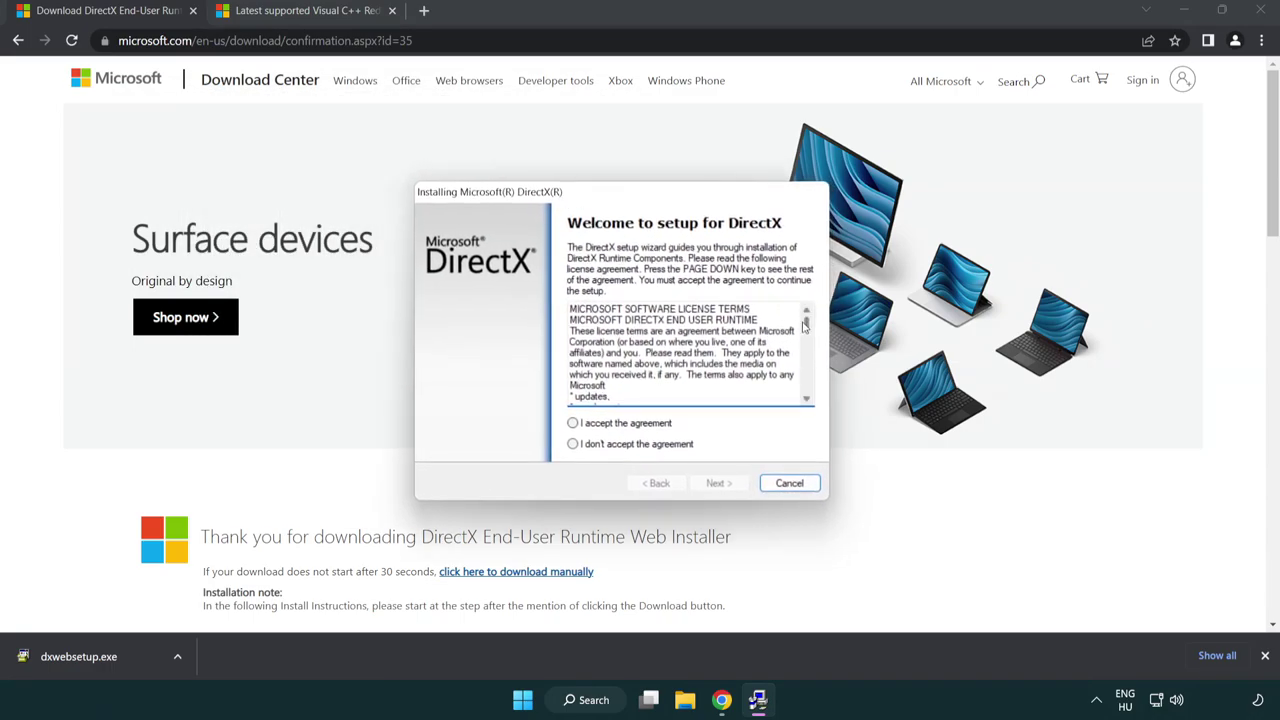
drag(806, 330, 806, 385)
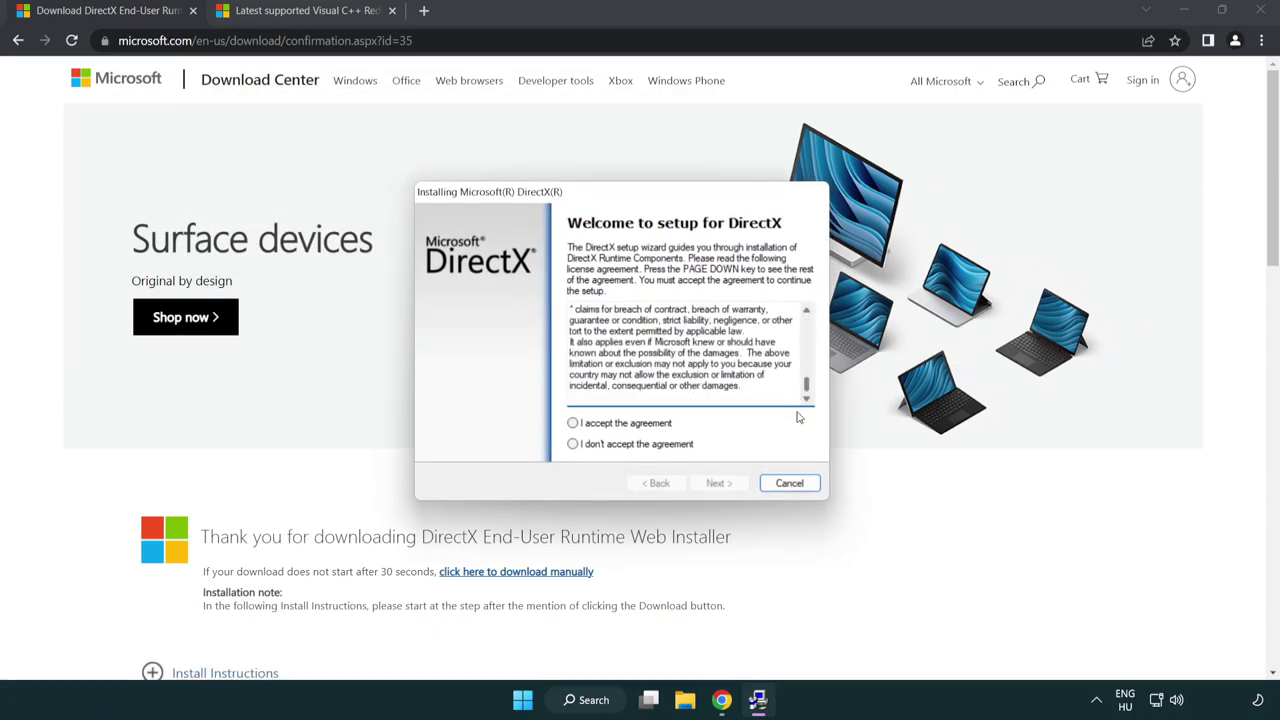
click(574, 425)
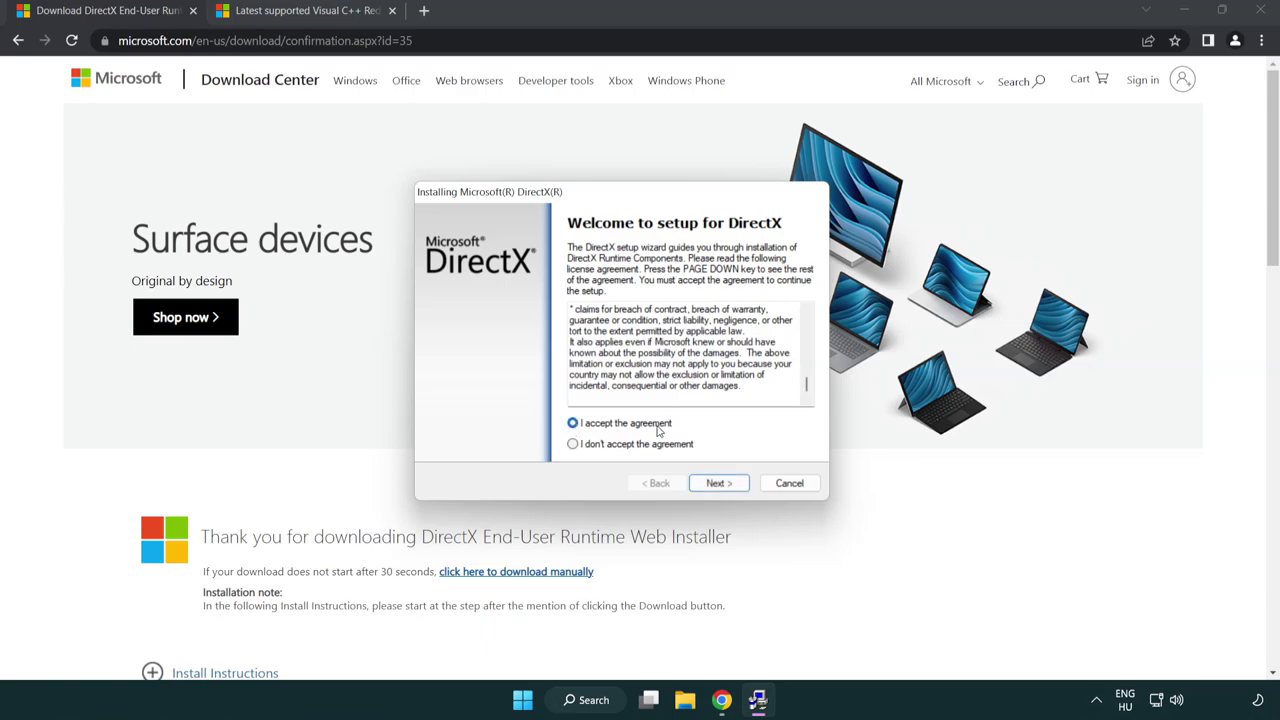
click(720, 486)
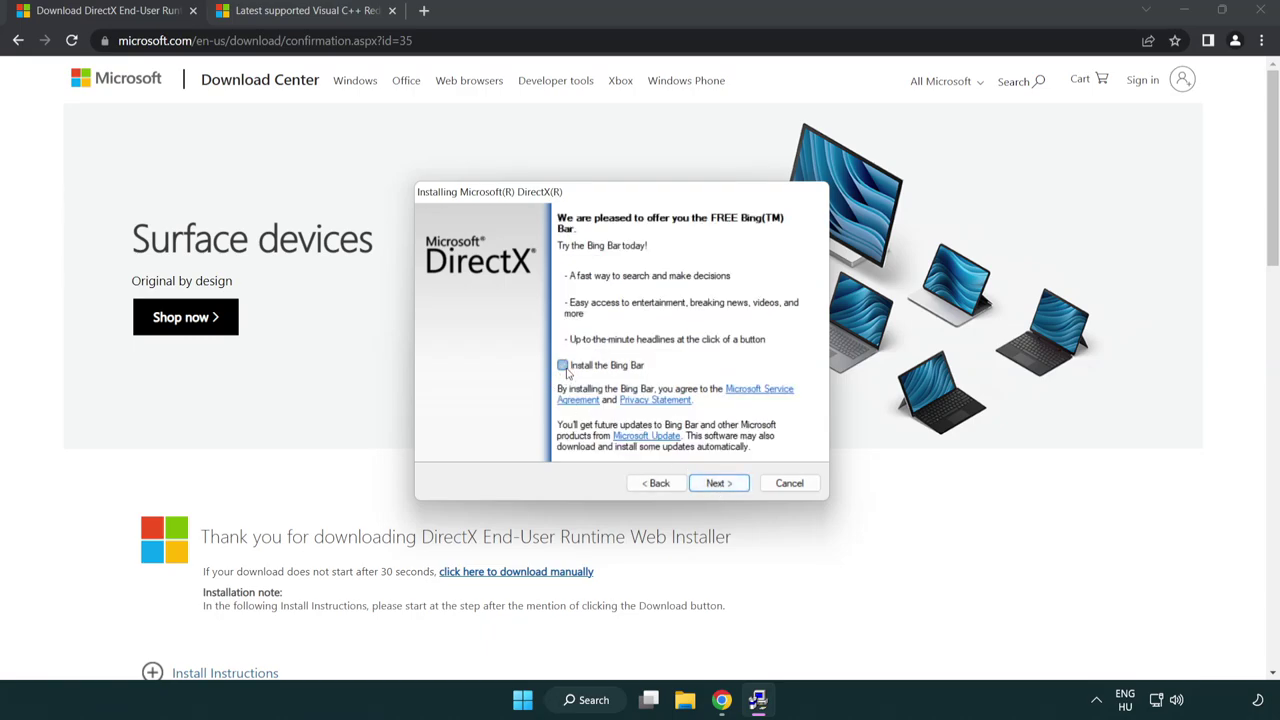
click(726, 486)
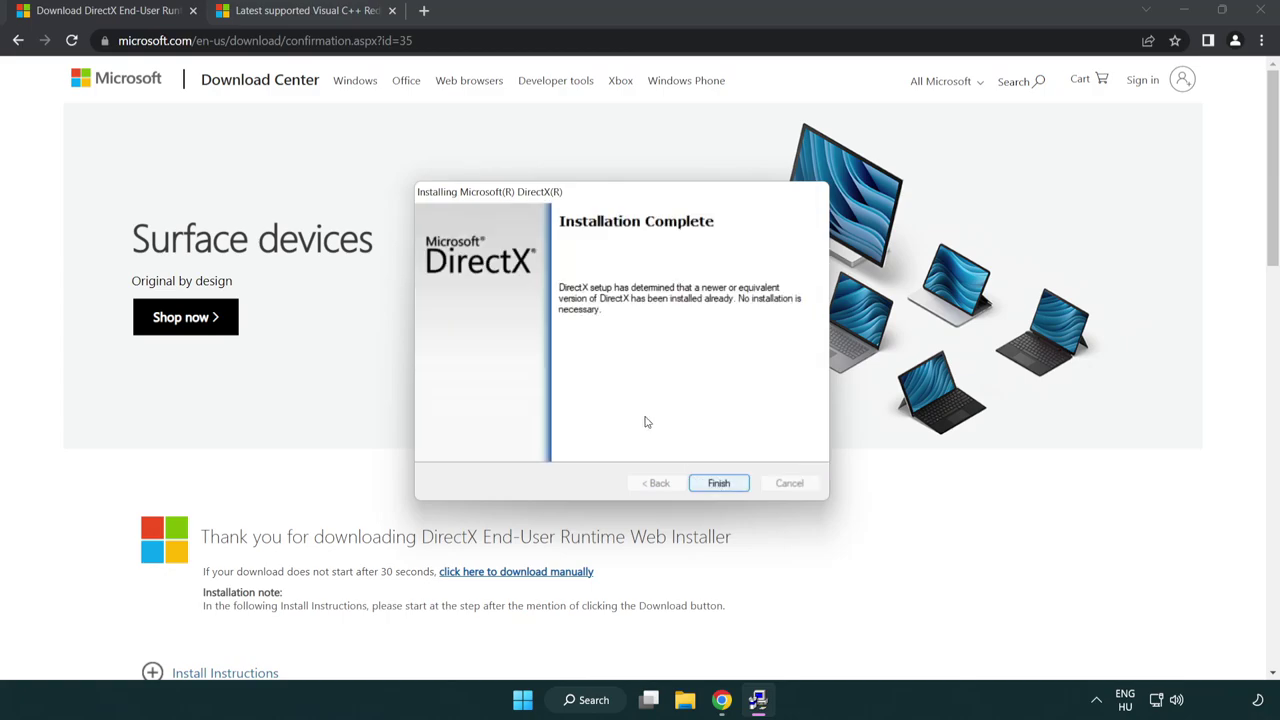
click(719, 484)
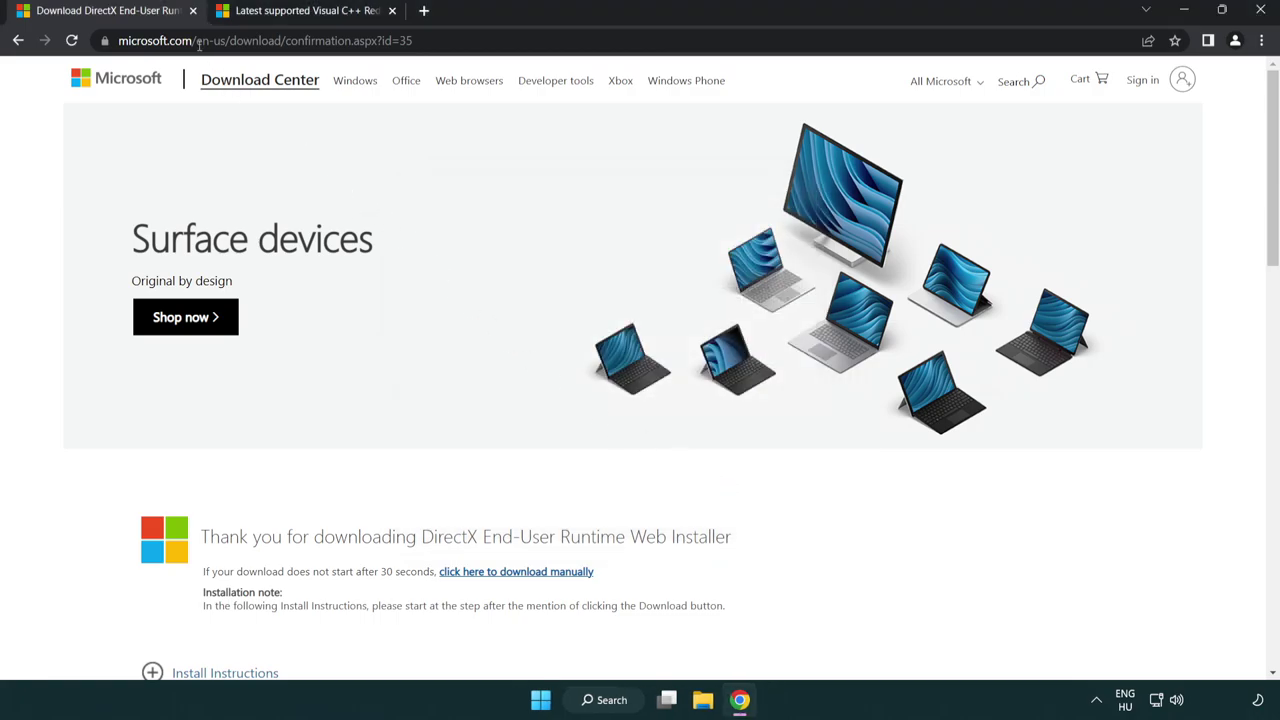
Step: Close the DirectX tab and scroll to the Visual C++ Redistributable downloads table
click(193, 11)
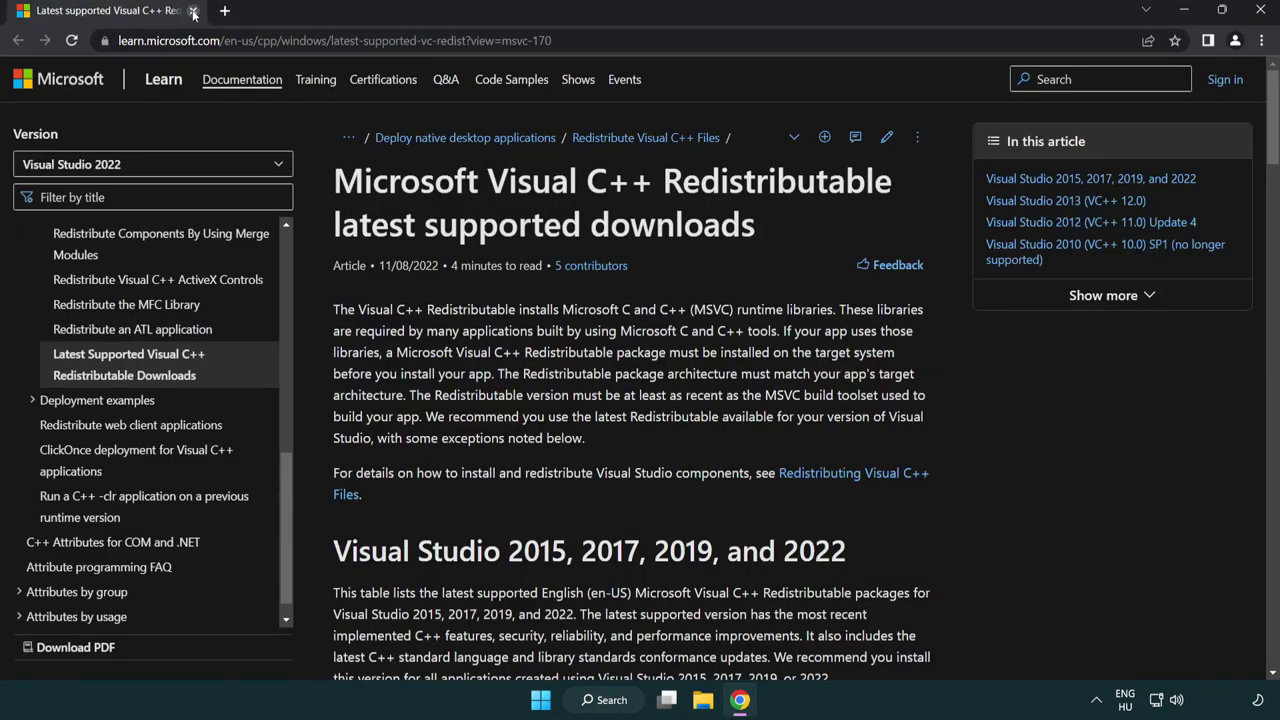
drag(552, 40, 416, 40)
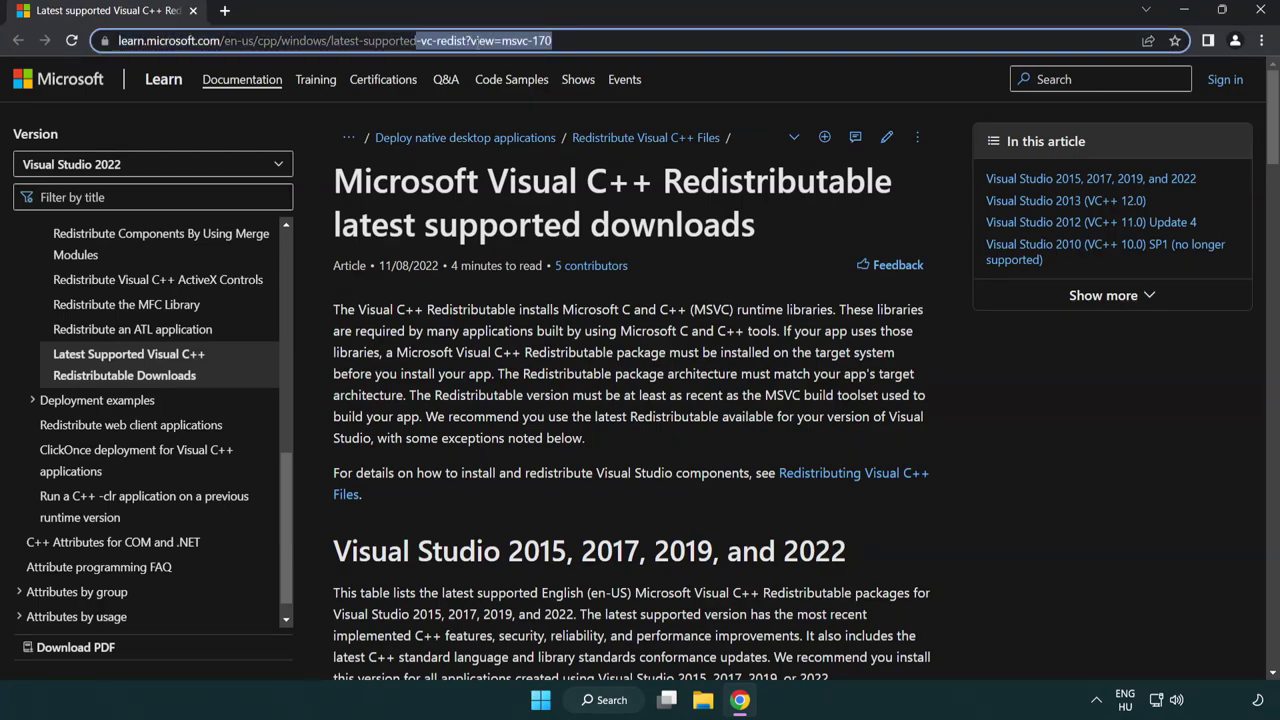
click(660, 224)
scroll(660, 224, down, 2)
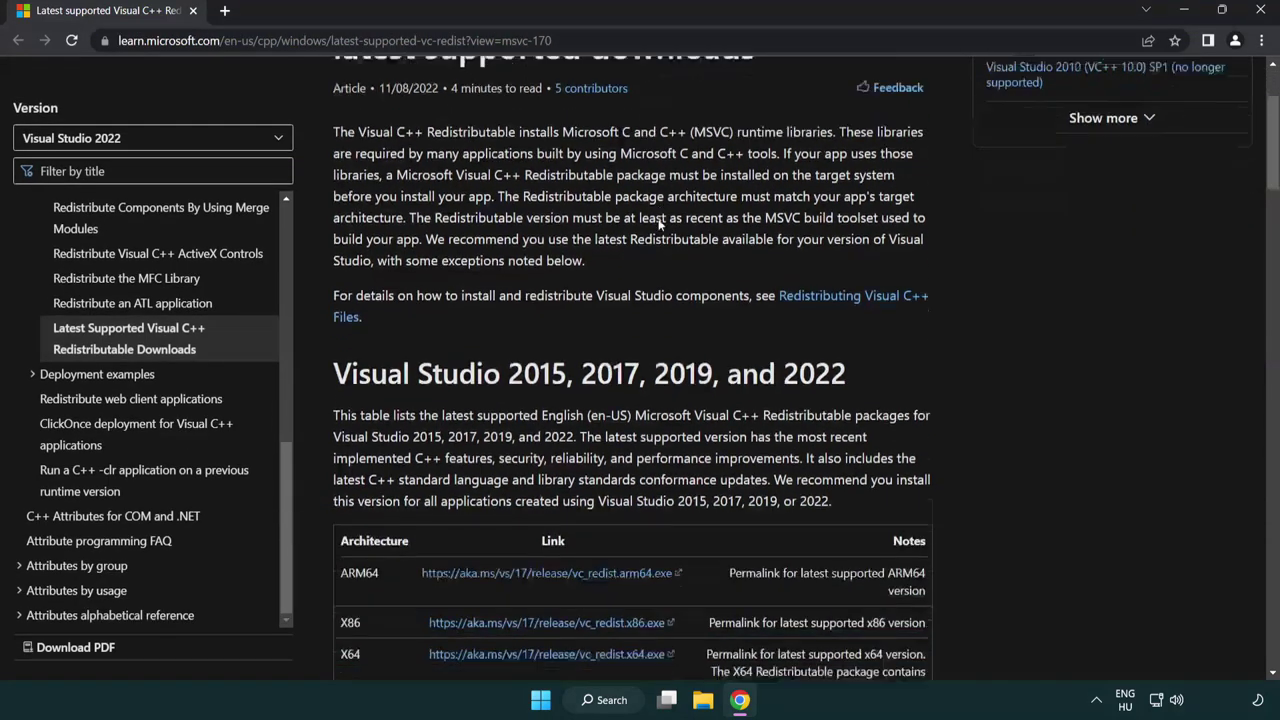
scroll(660, 224, down, 2)
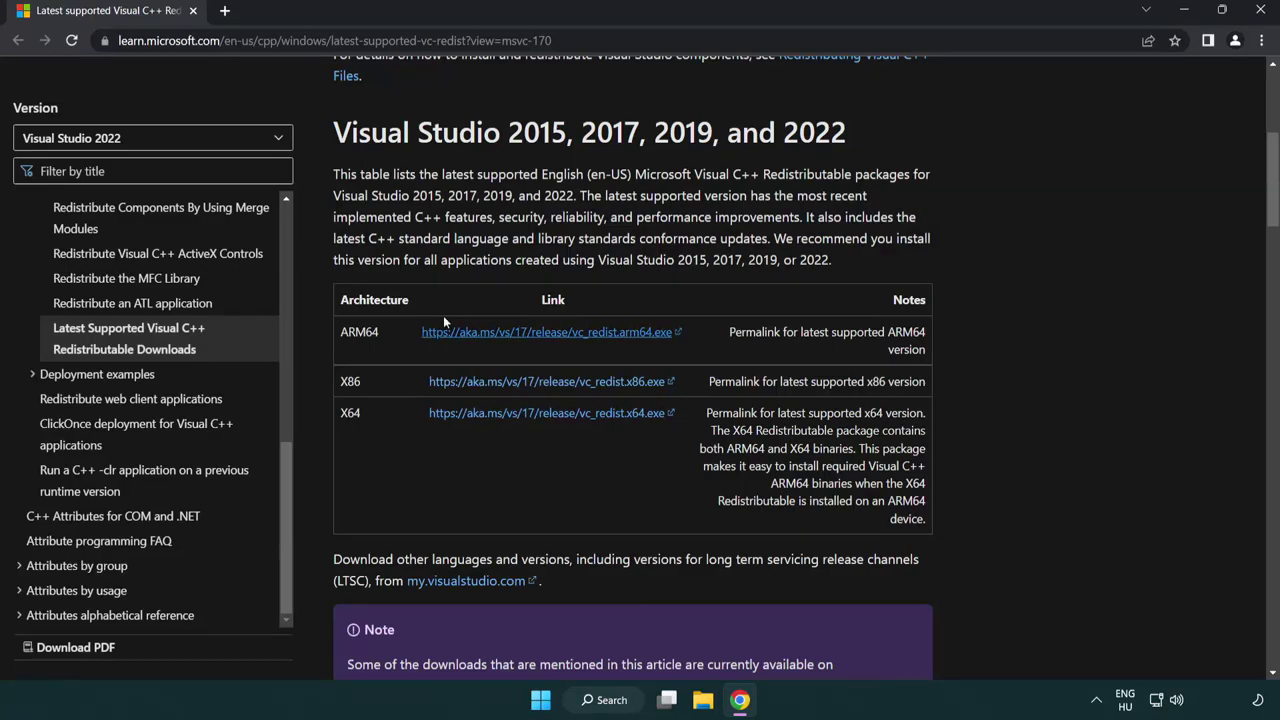
Step: Download the ARM64, x86 and x64 VC_redist installers and launch VC_redist.arm64.exe
click(525, 333)
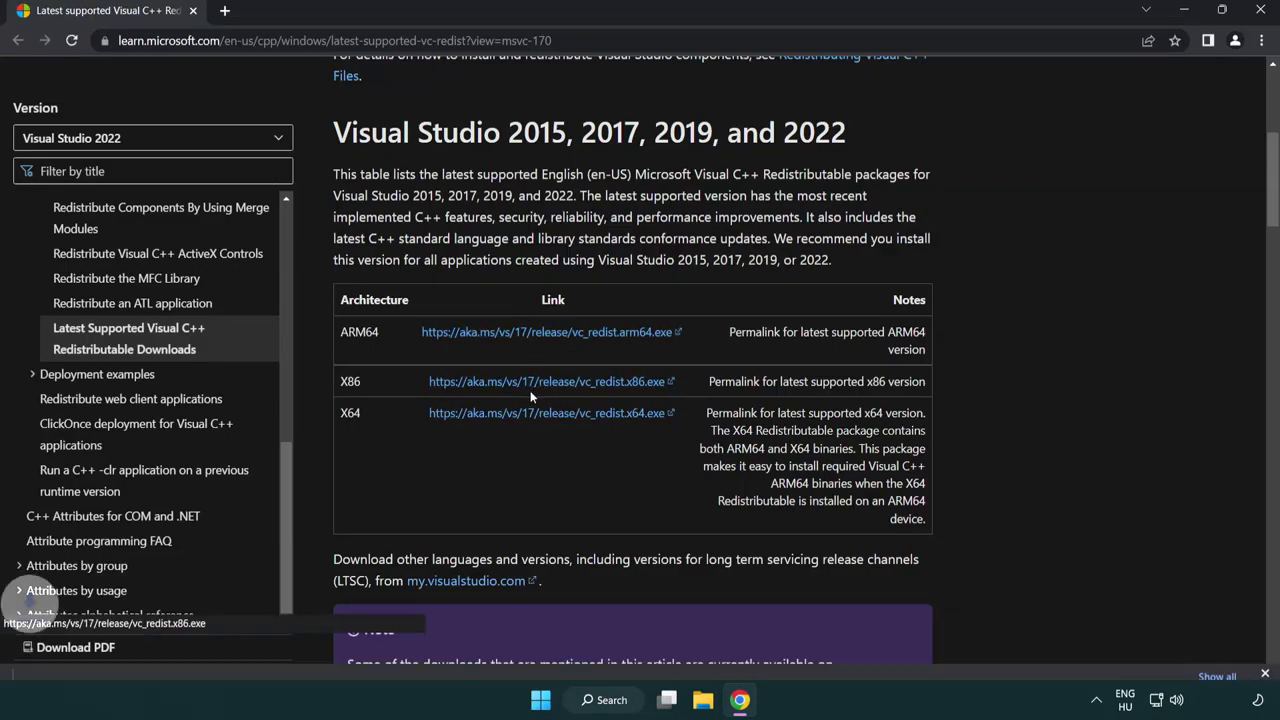
click(530, 383)
click(535, 416)
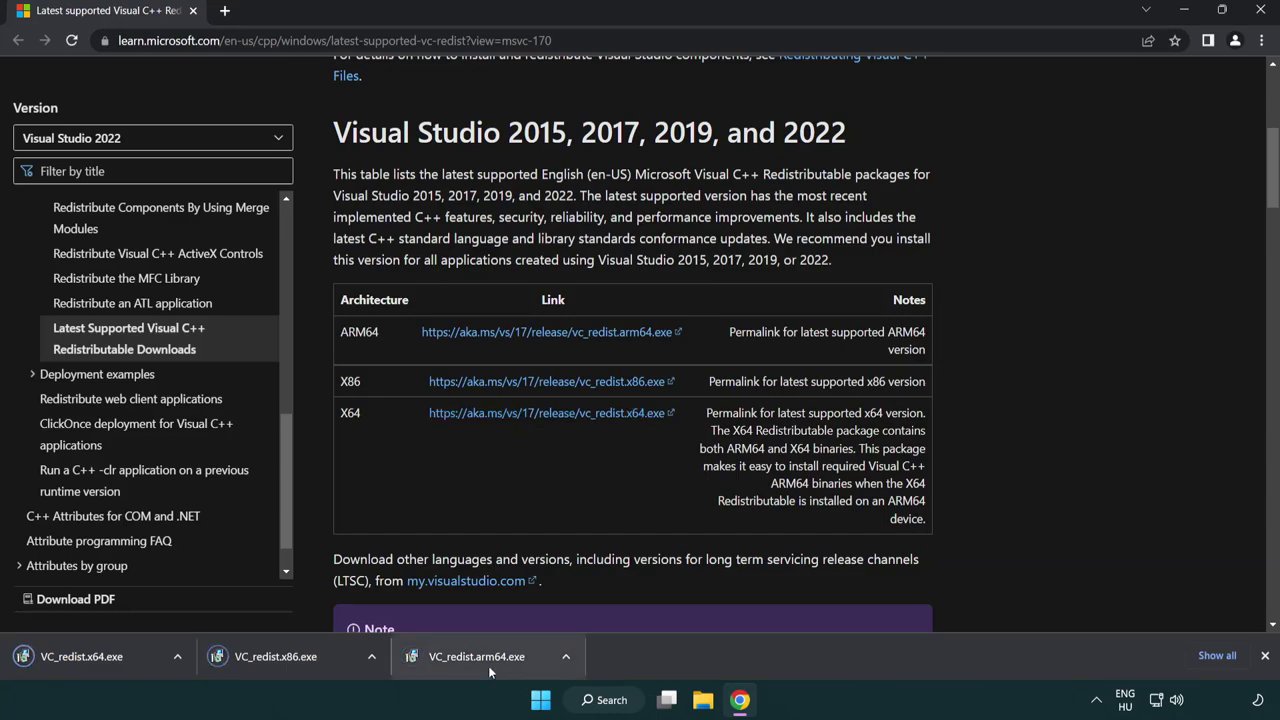
click(488, 665)
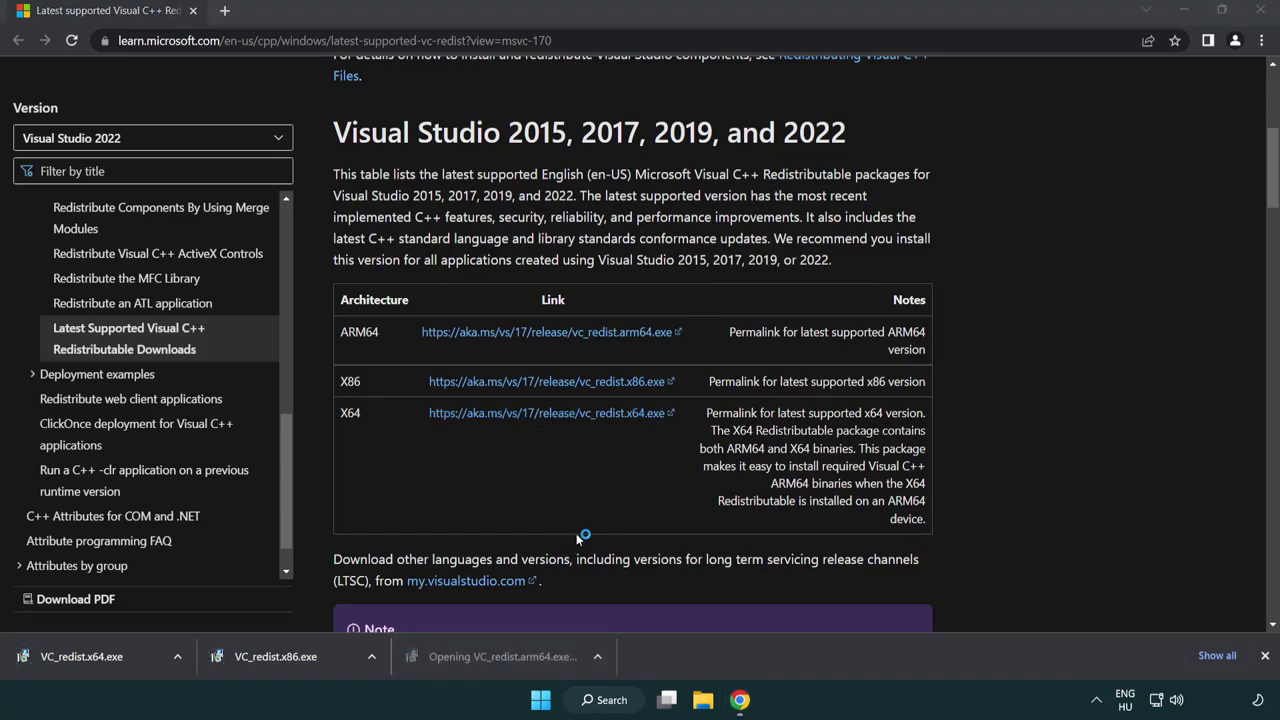
Step: Agree to the terms and try installing the ARM64 redistributable, then close the unsupported-processor failure
drag(821, 322, 832, 390)
click(456, 416)
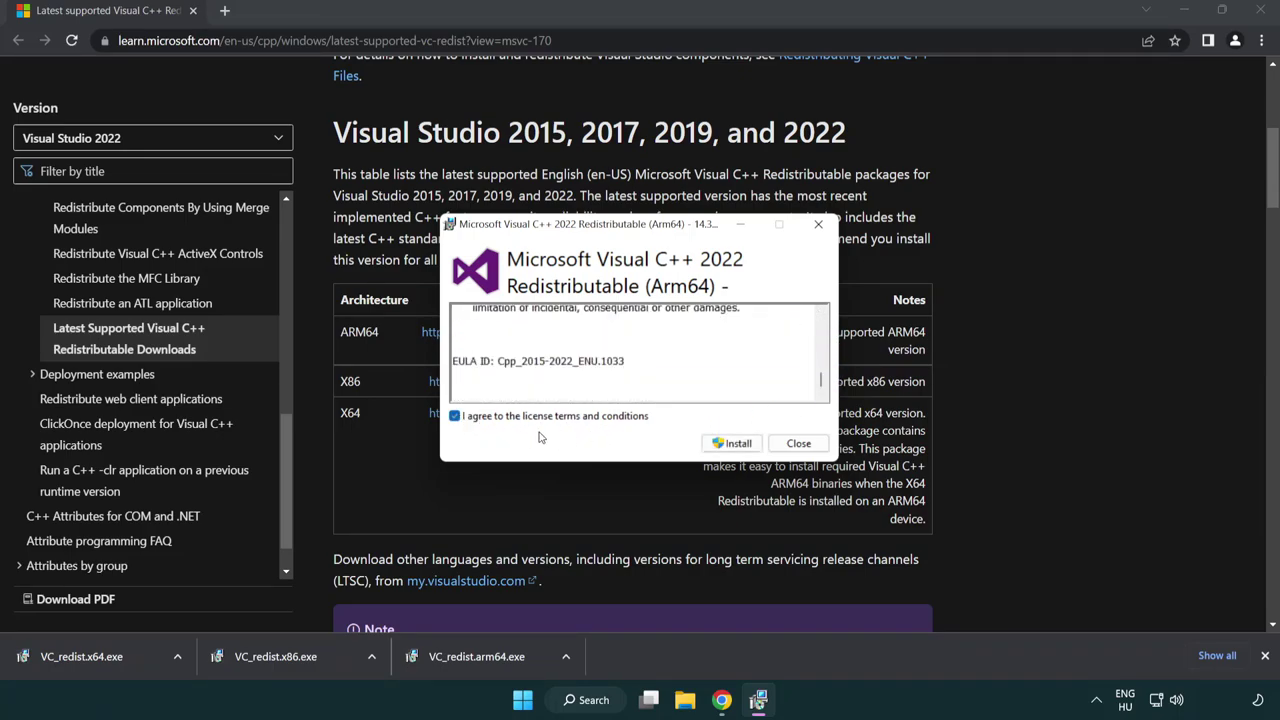
click(731, 443)
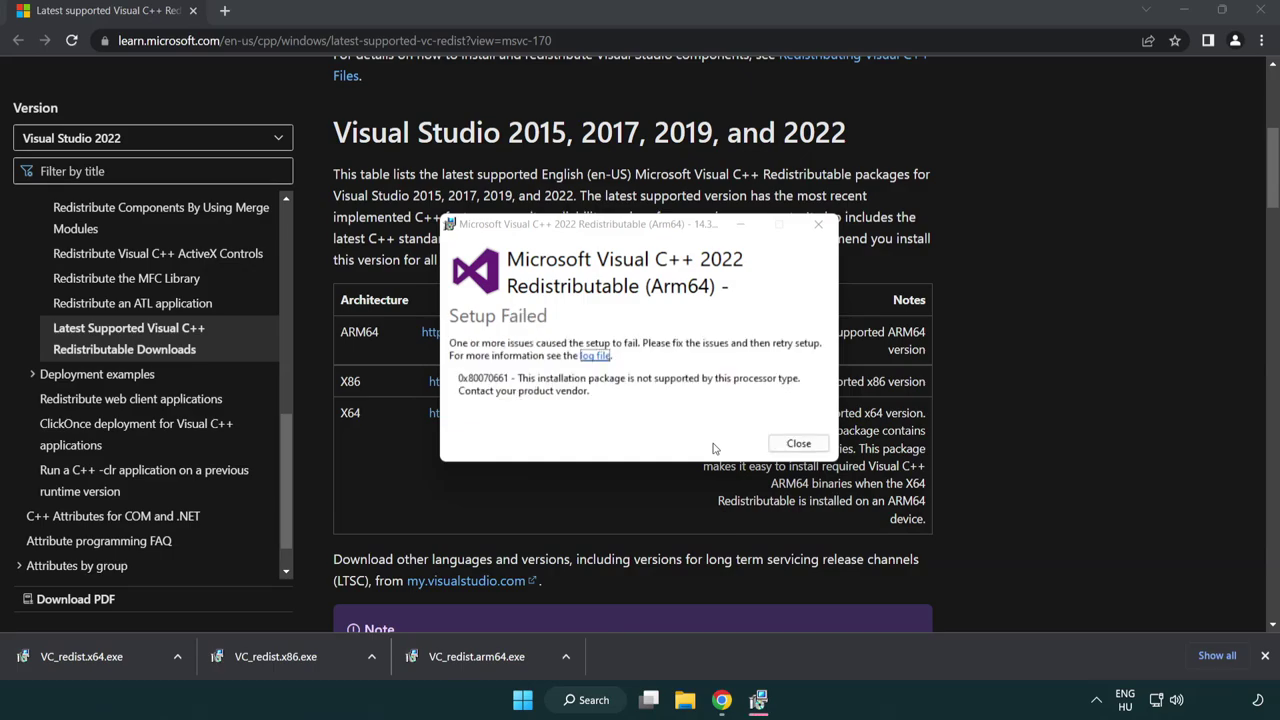
click(799, 444)
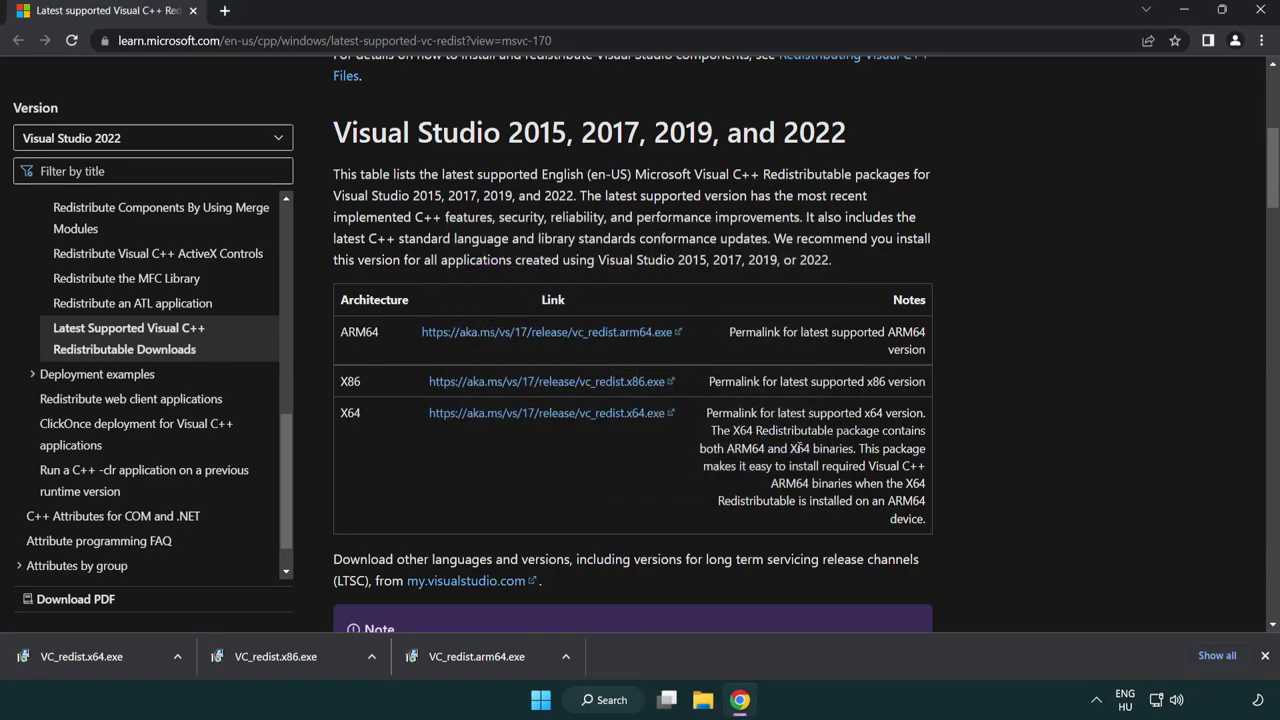
Step: Install the x86 and x64 Visual C++ 2015-2022 redistributables from the download bar, closing each when done
click(286, 664)
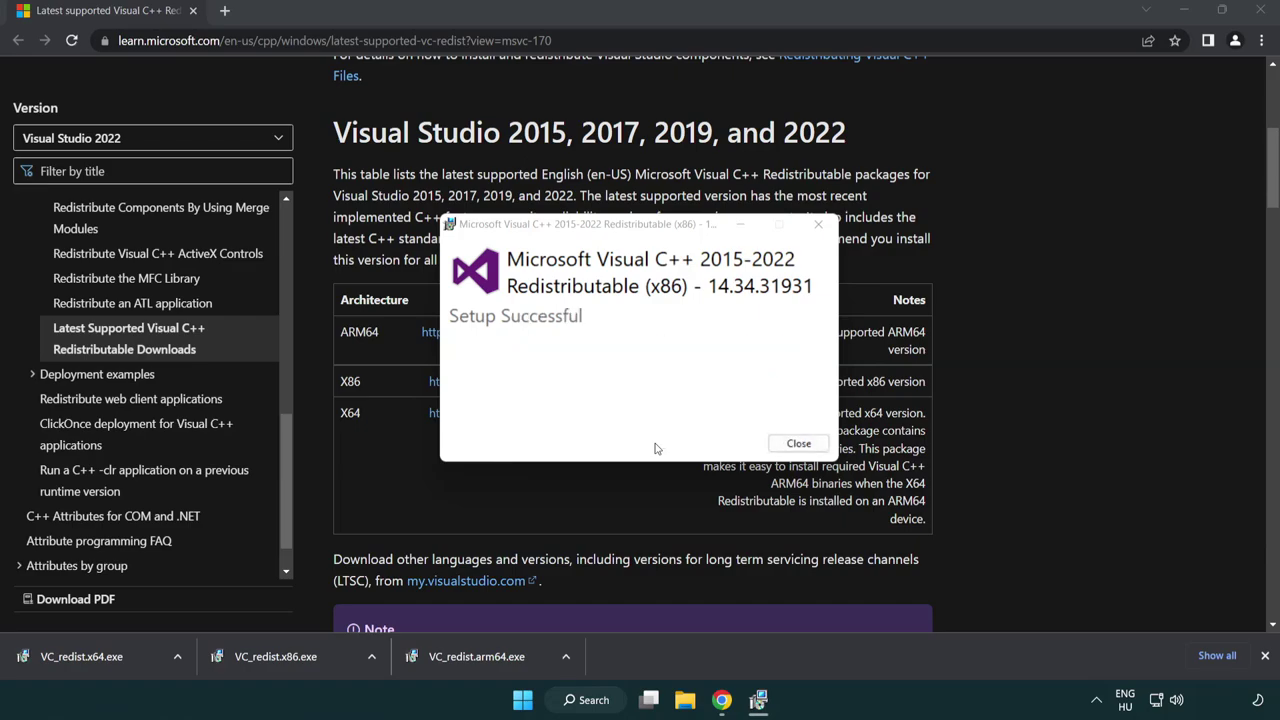
click(799, 445)
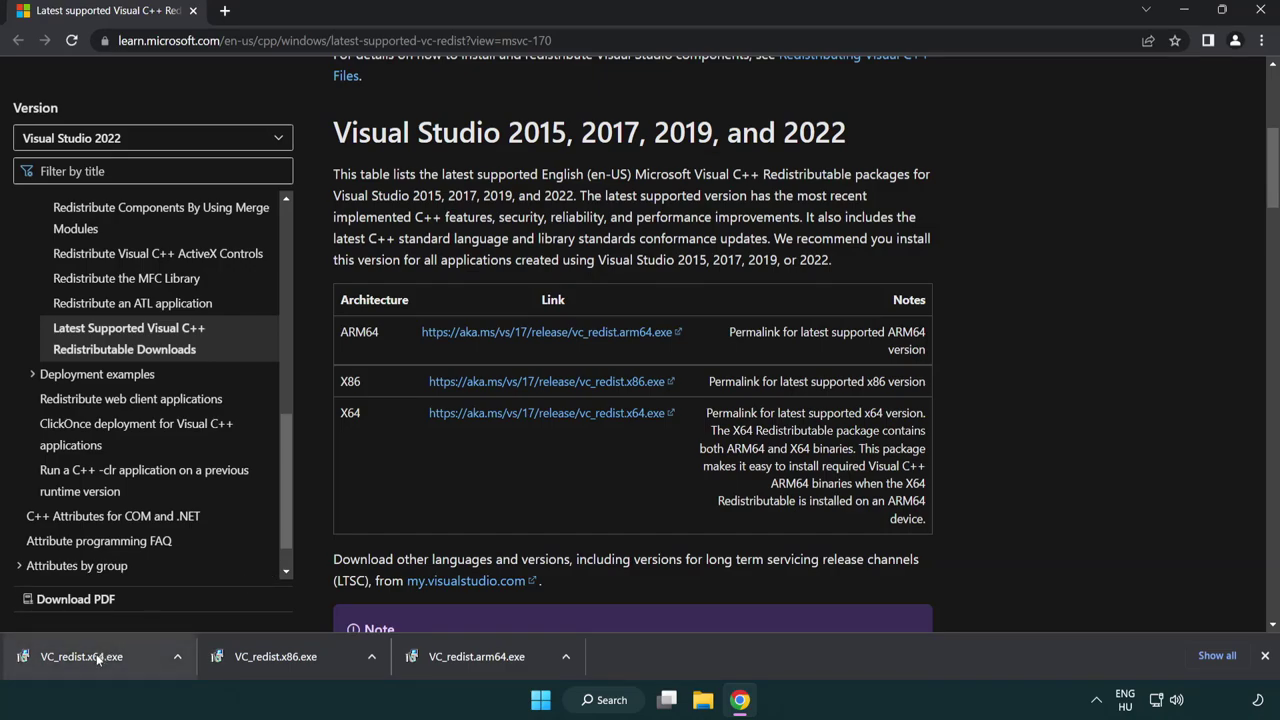
click(96, 654)
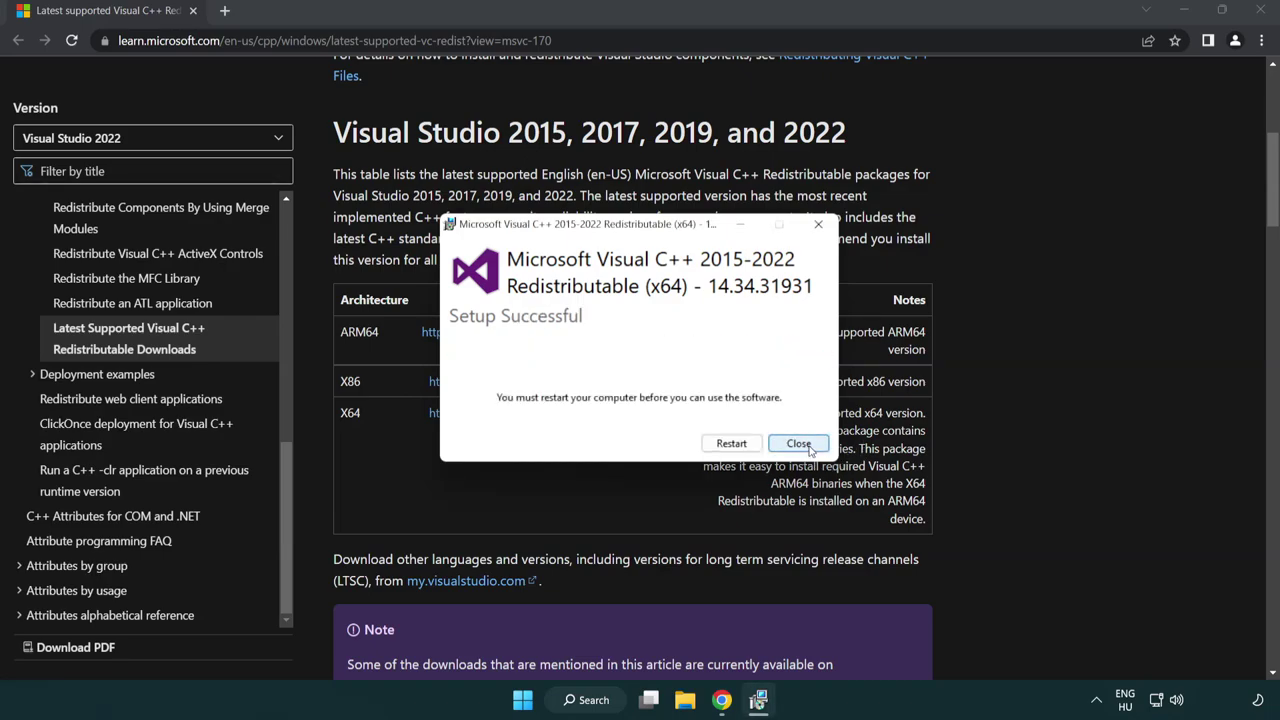
click(799, 444)
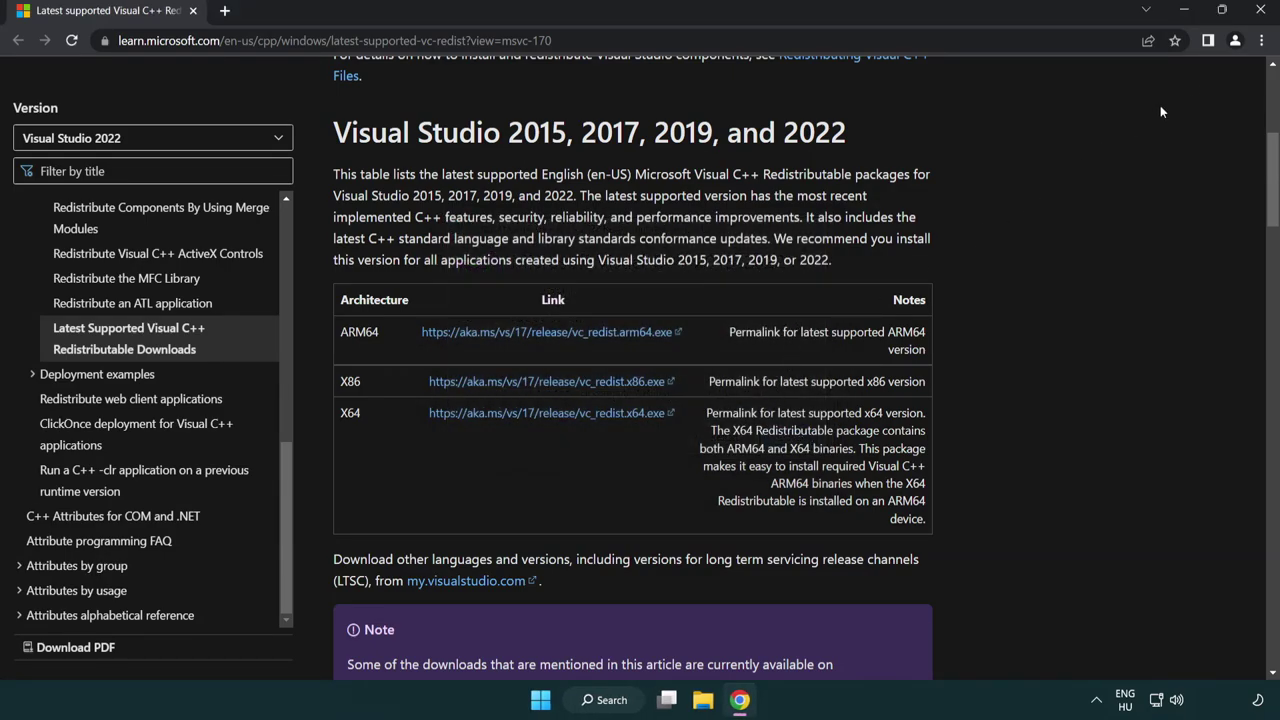
Step: Close Chrome, search Windows for 'cmd', and show Command Prompt's Run as administrator option
click(1261, 11)
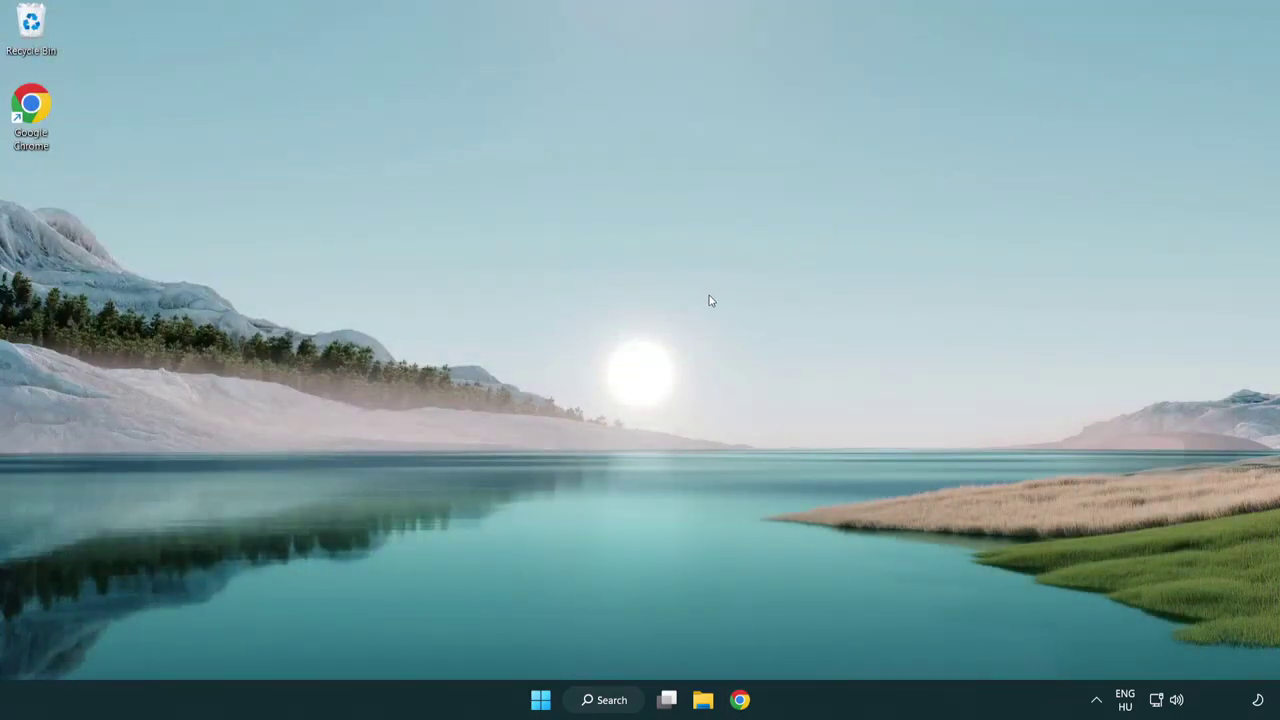
click(599, 703)
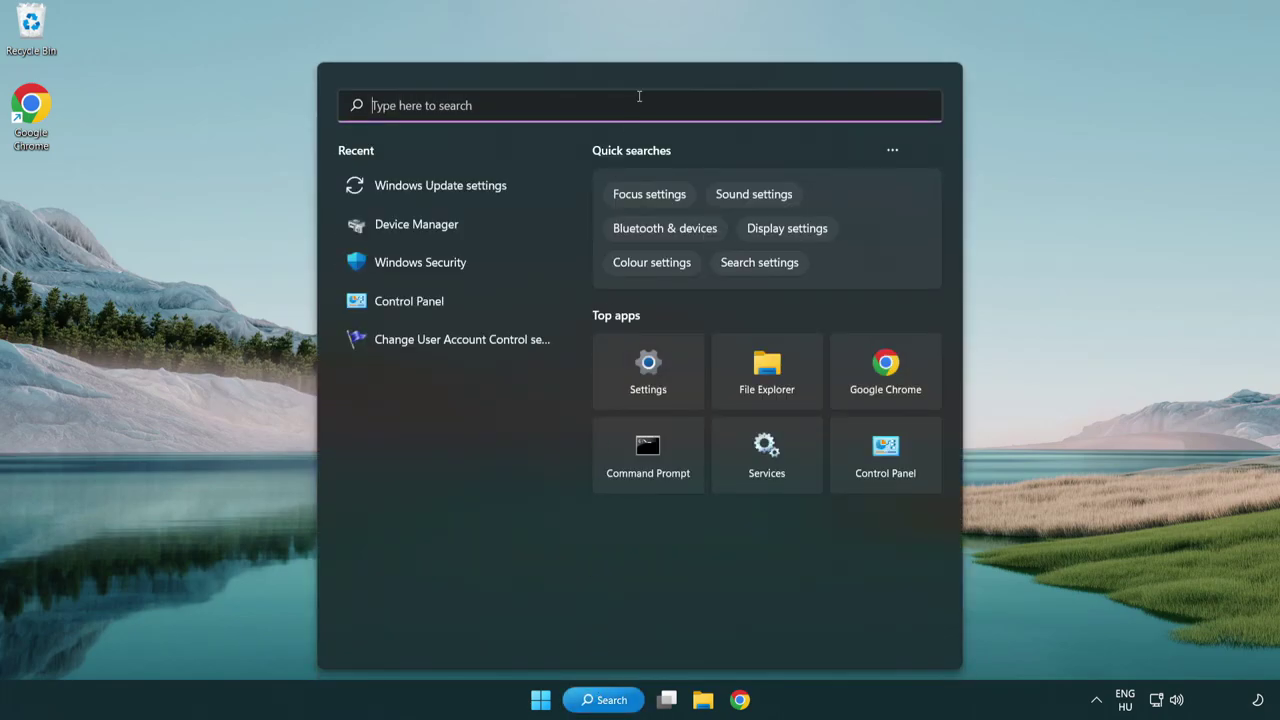
text(cmd)
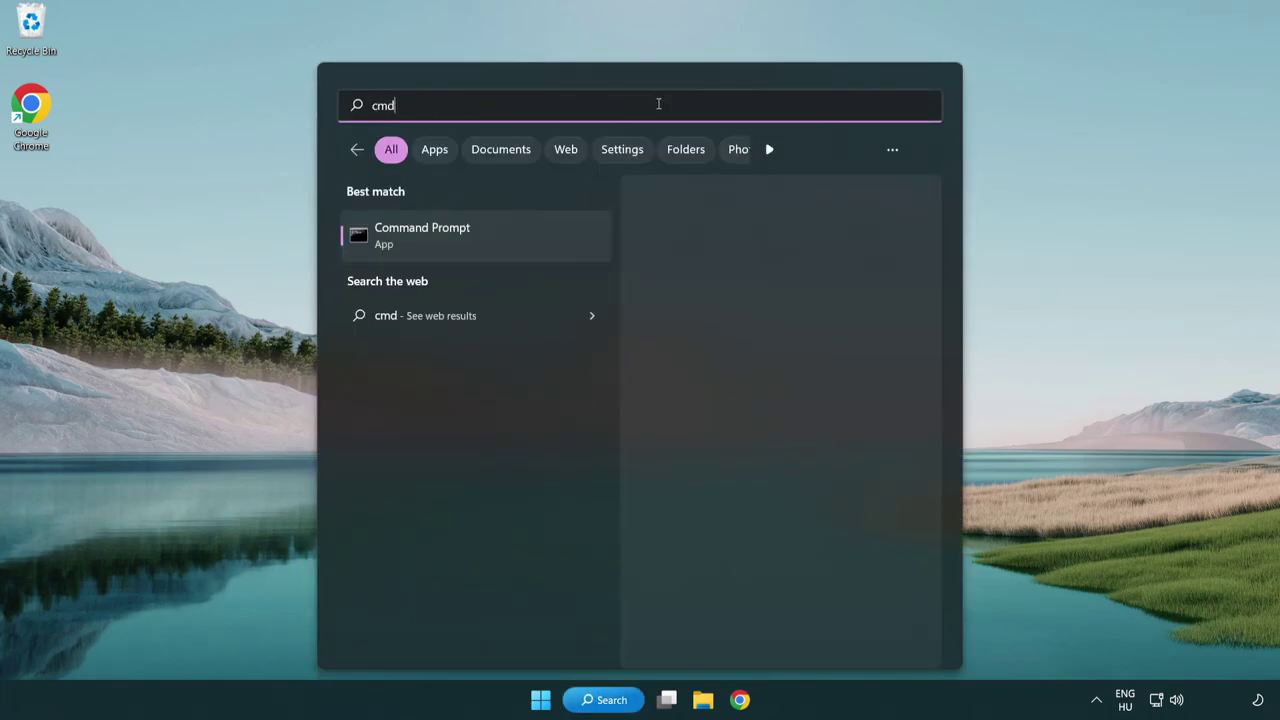
right_click(490, 244)
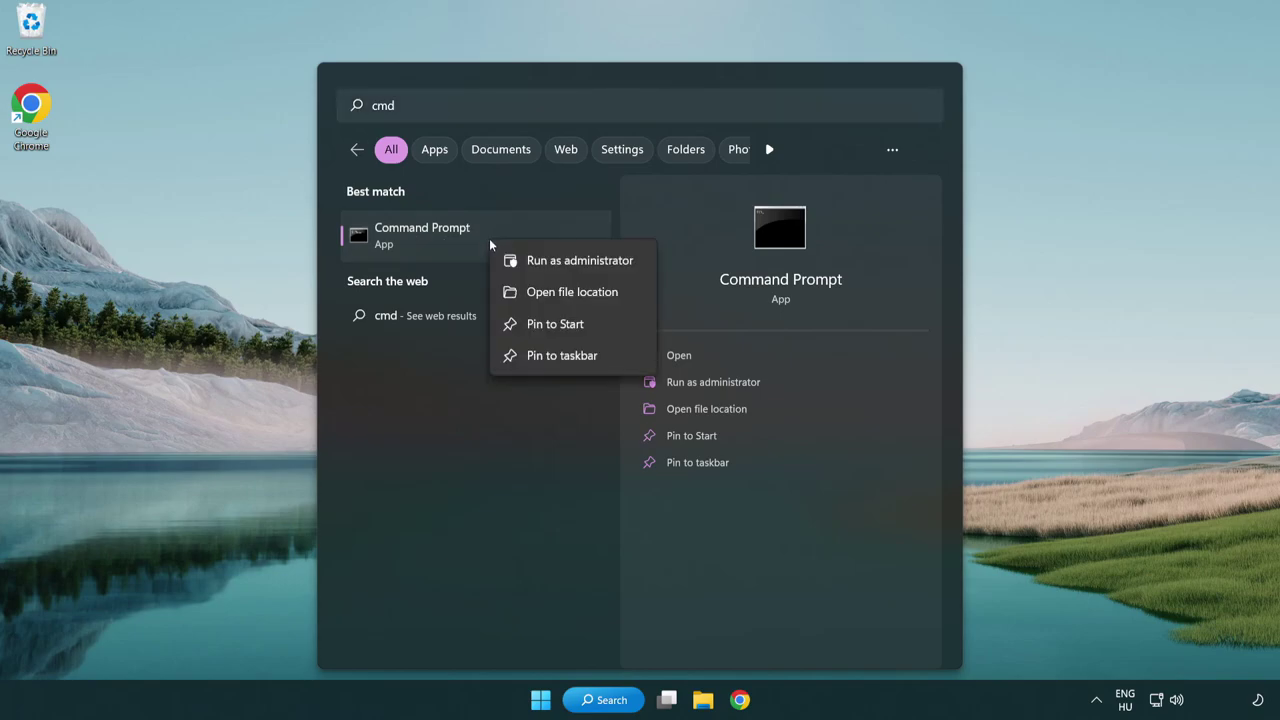
Step: Run sfc /scannow in an administrator Command Prompt, confirm no integrity violations, then close it
click(577, 262)
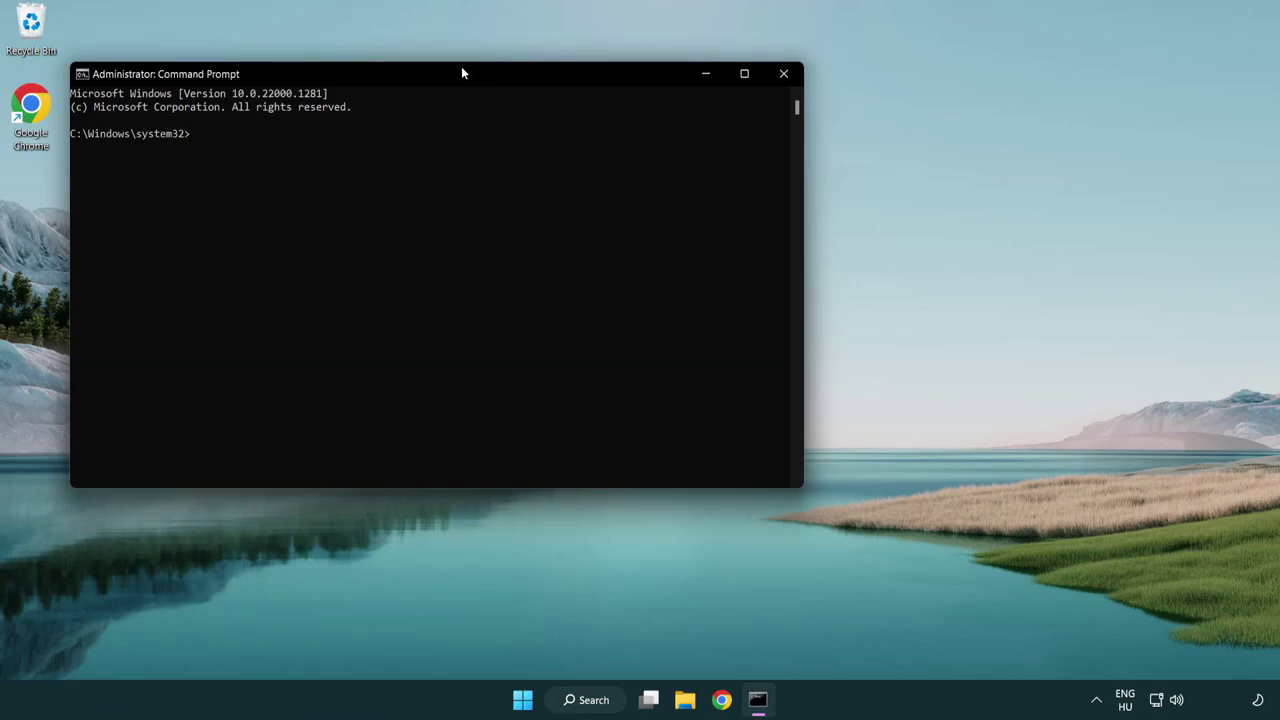
drag(463, 72, 645, 136)
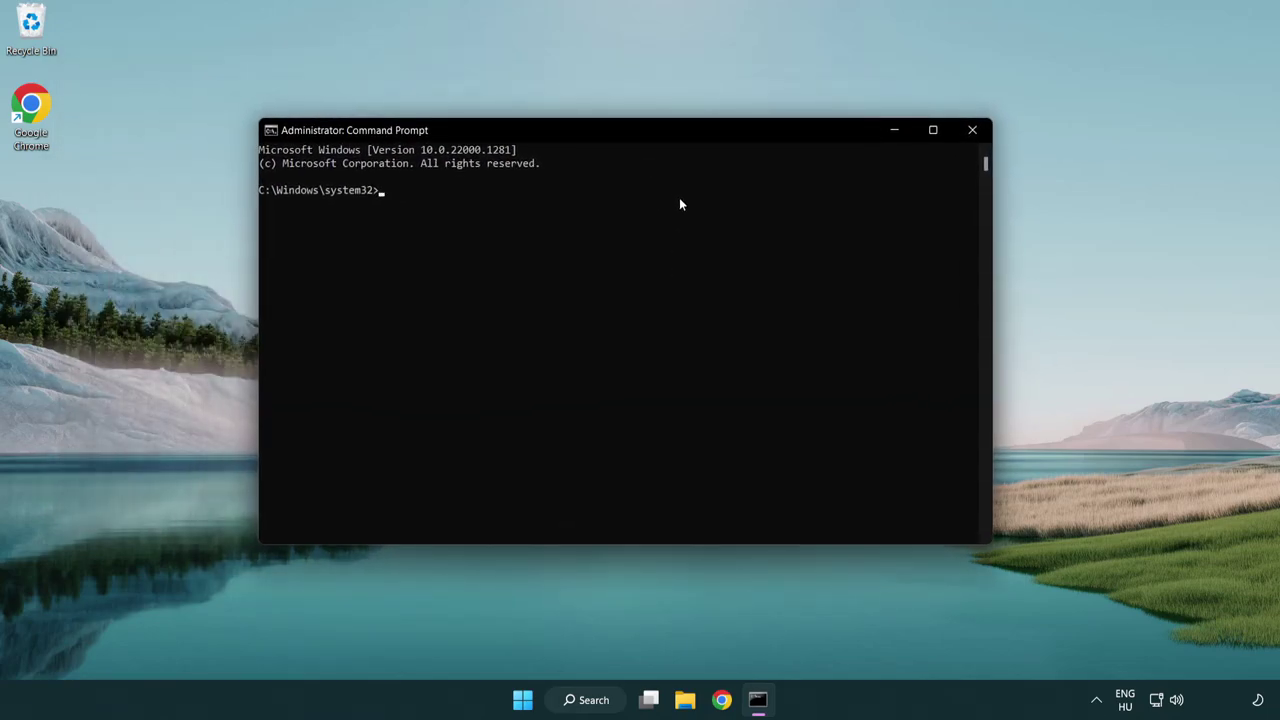
text(sfc /scannow)
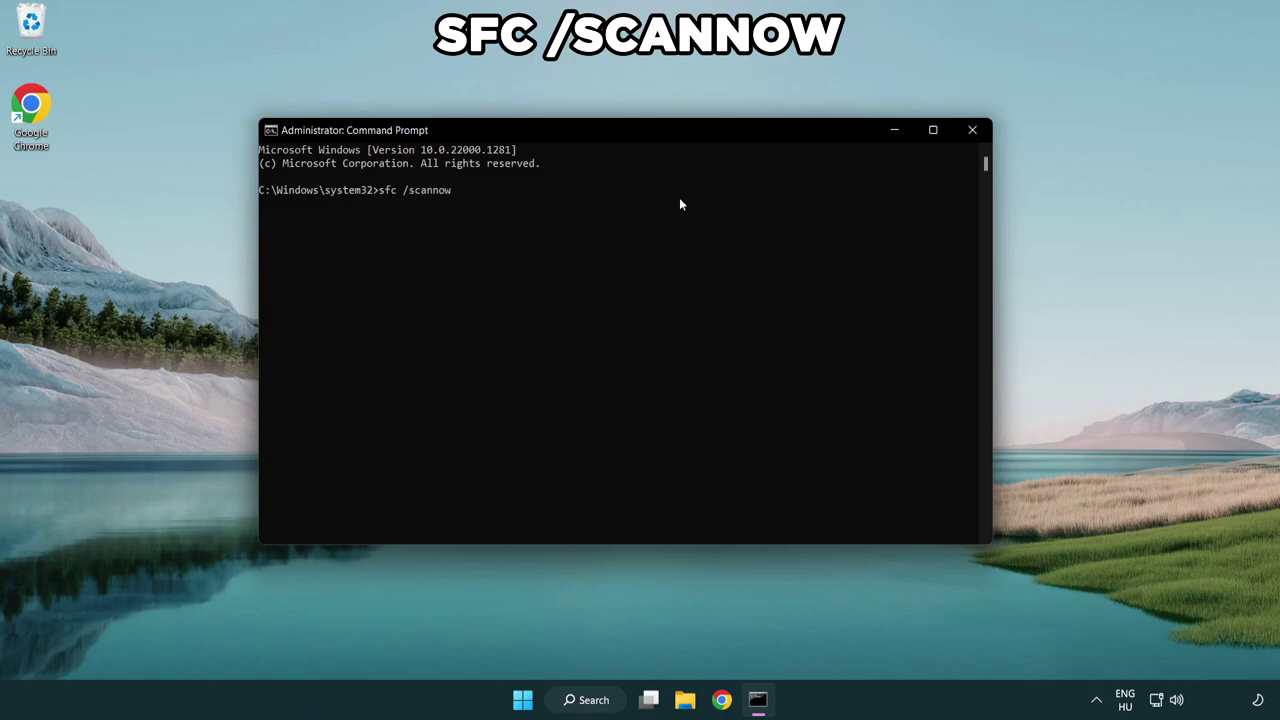
key(Return)
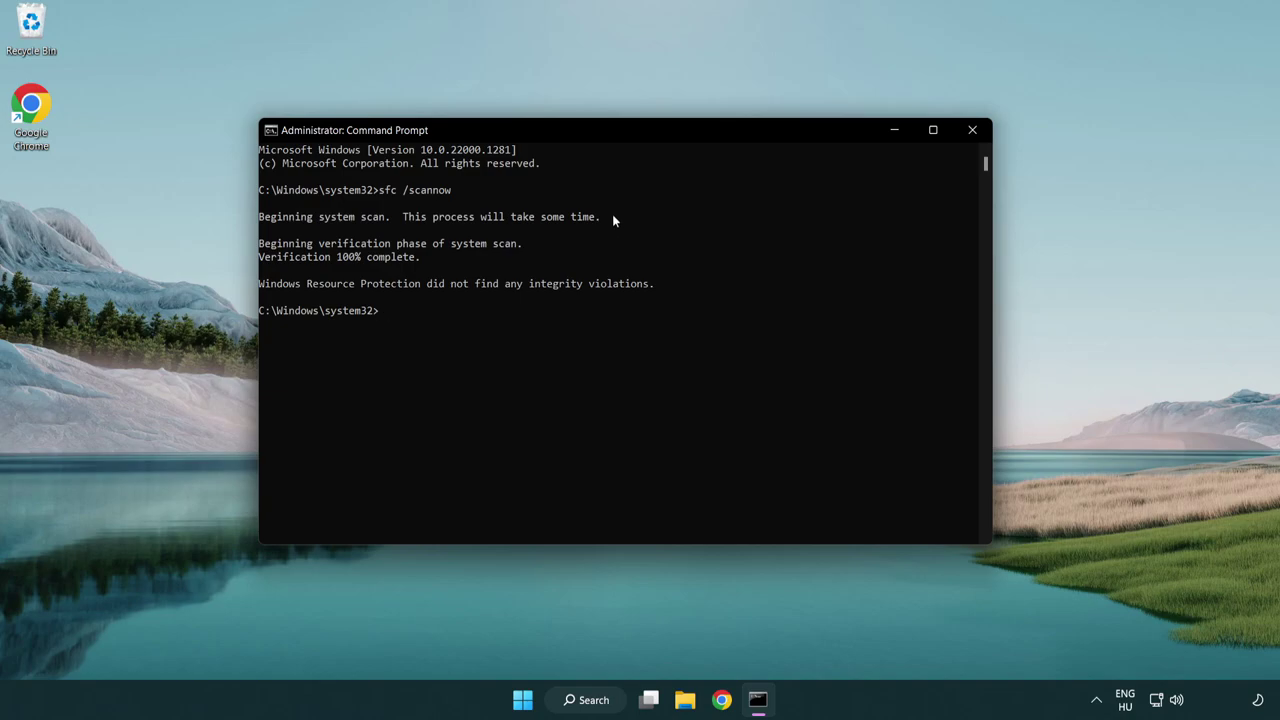
click(972, 130)
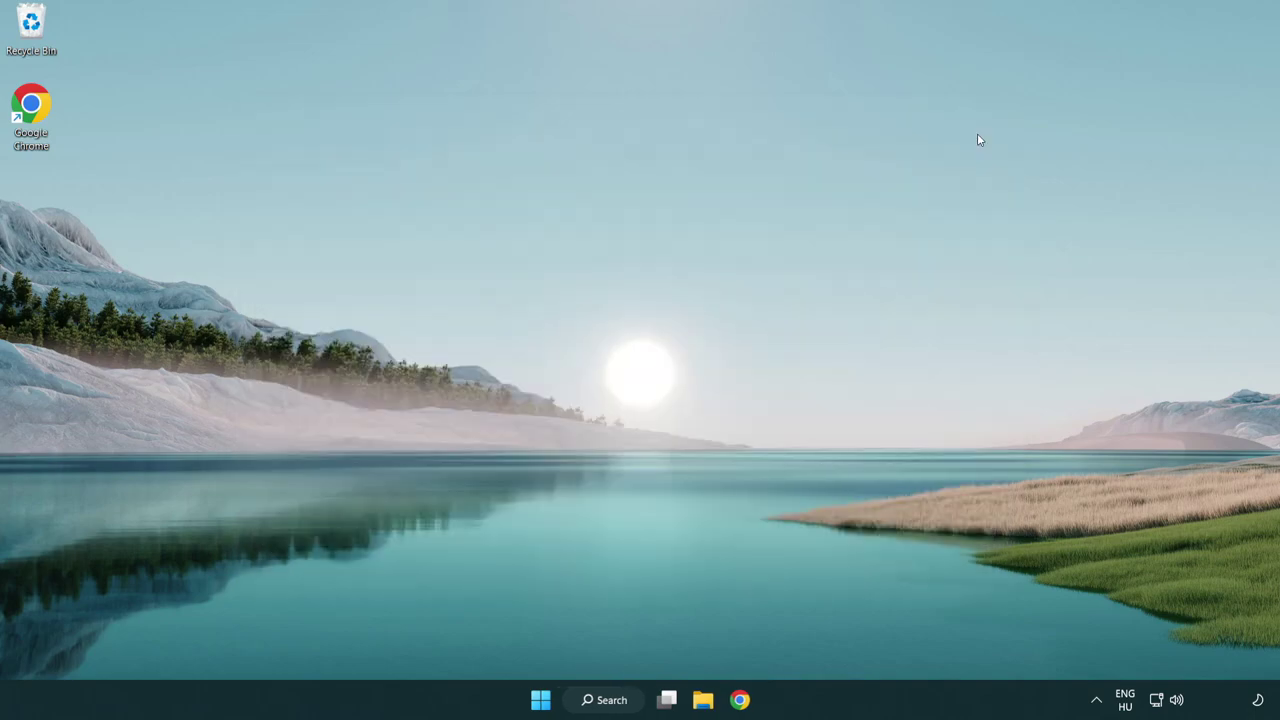
Step: Restart the PC from the Start menu's power options, then search Windows for 'security'
key(super)
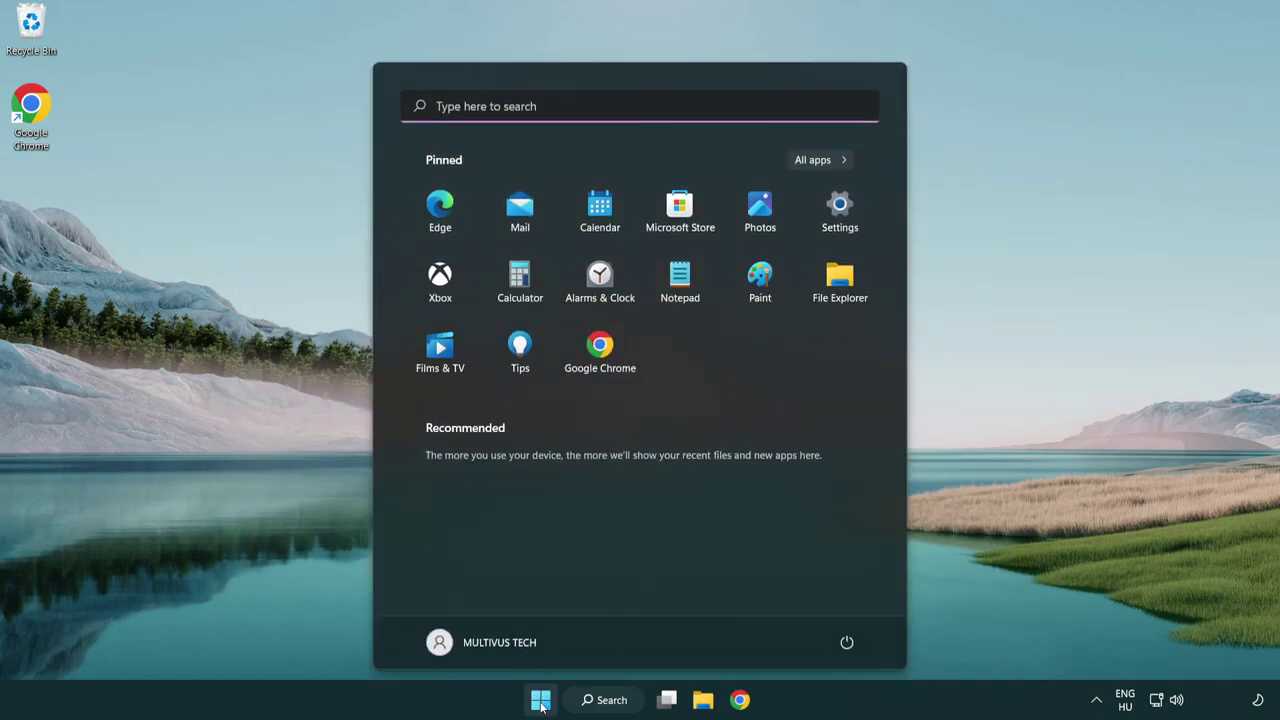
click(846, 642)
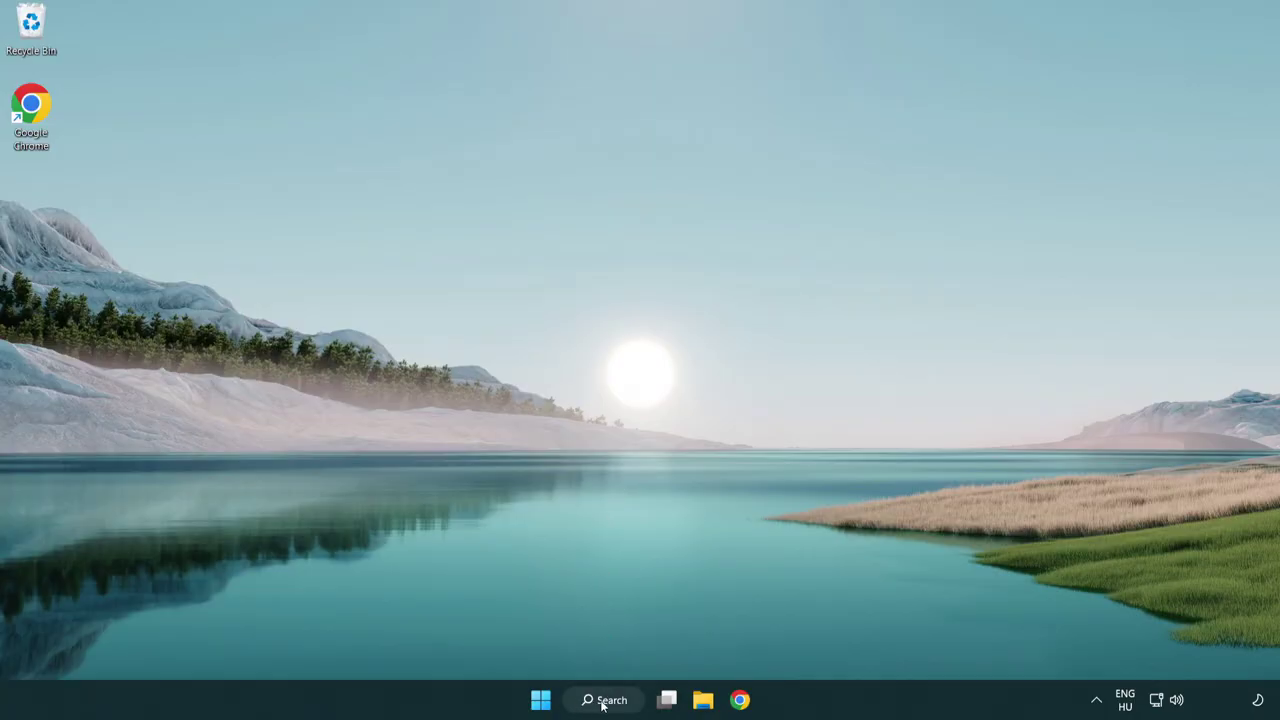
click(605, 700)
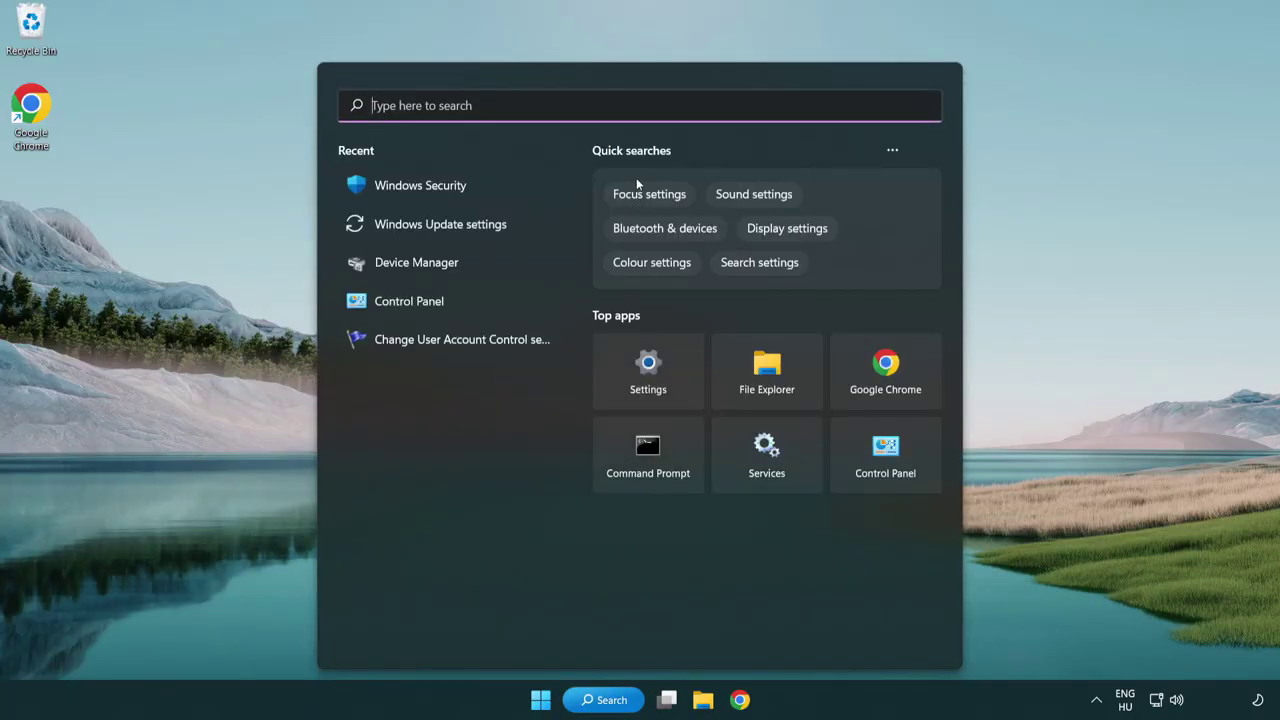
text(sec)
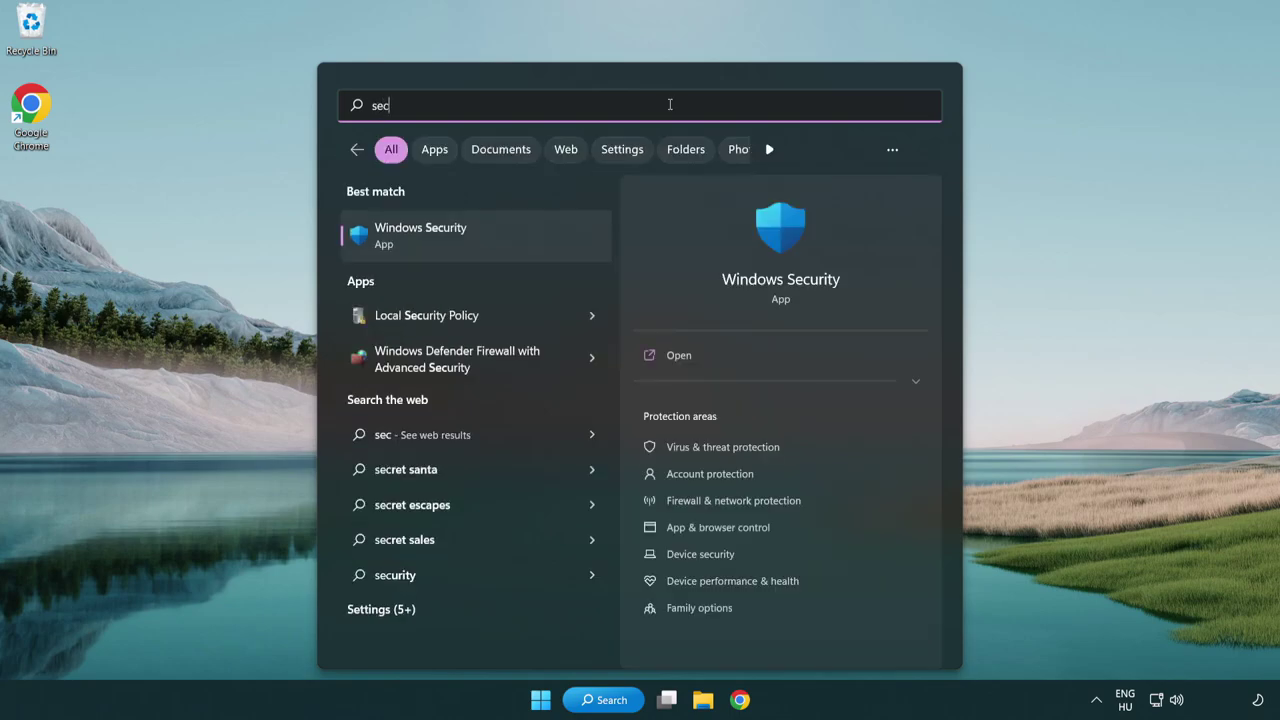
text(uri)
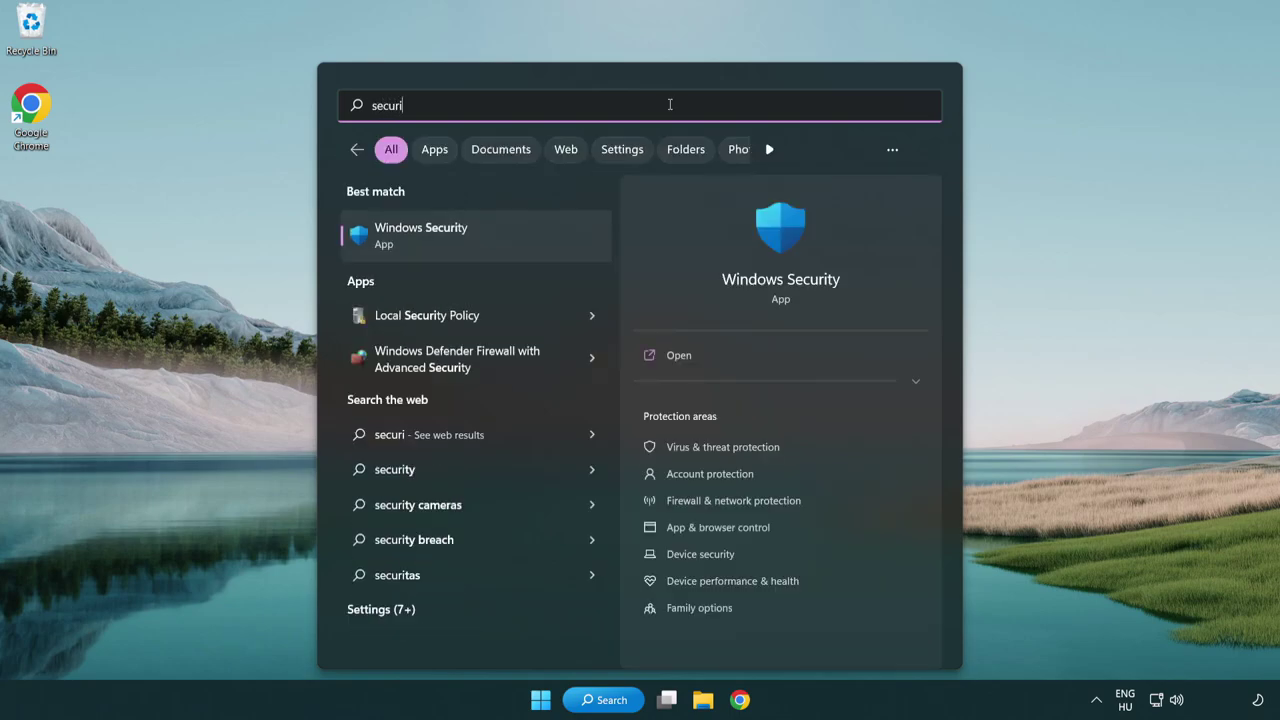
text(ty)
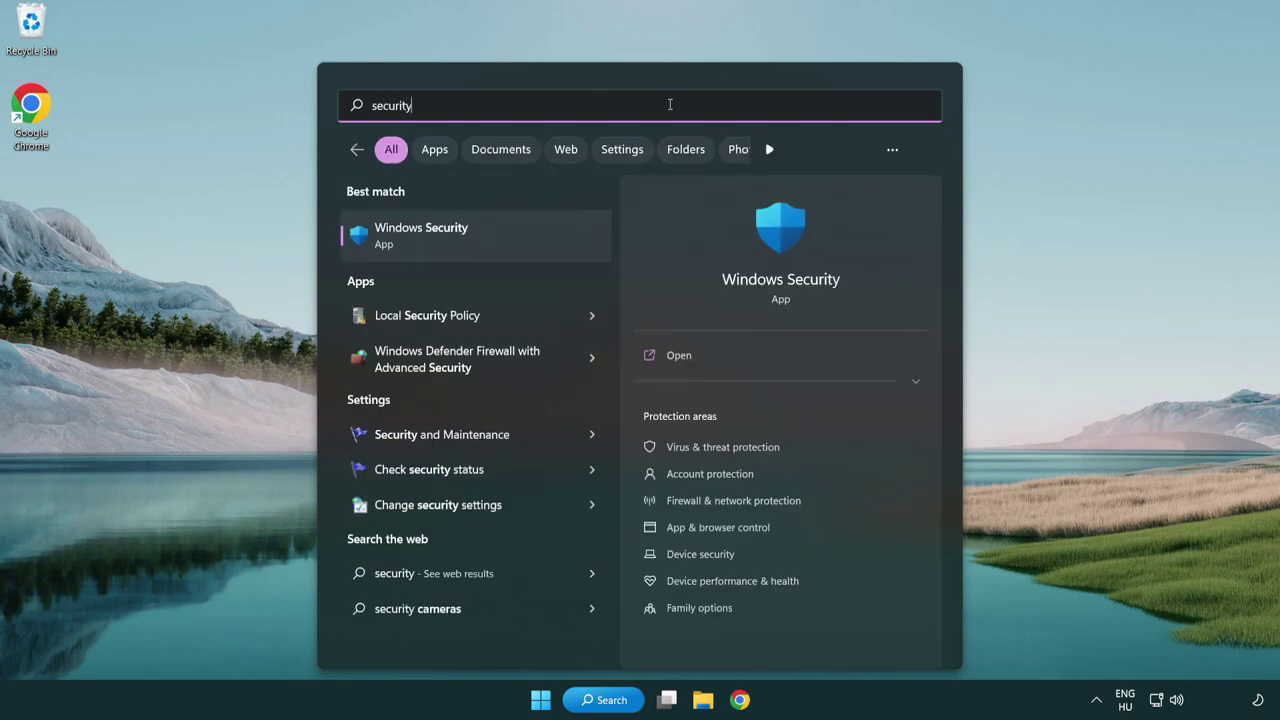
Step: Open Windows Security and go through Virus & threat protection settings to Add or remove exclusions
click(523, 242)
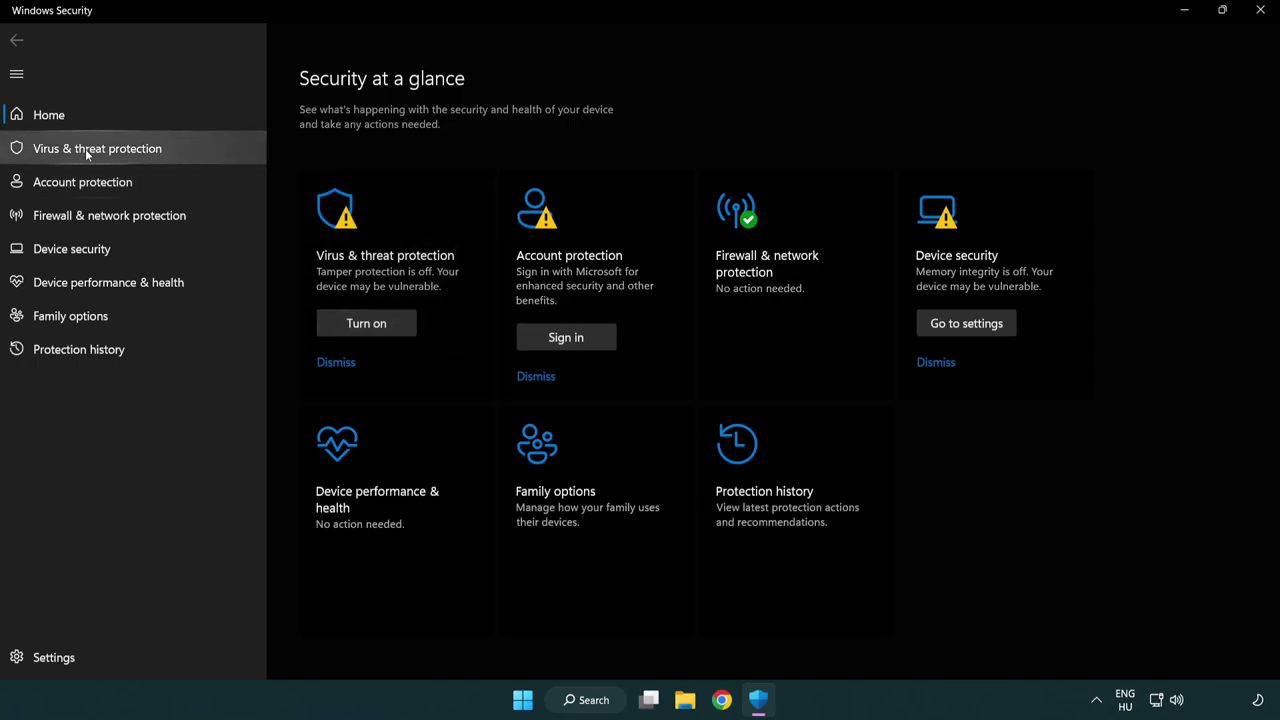
click(192, 148)
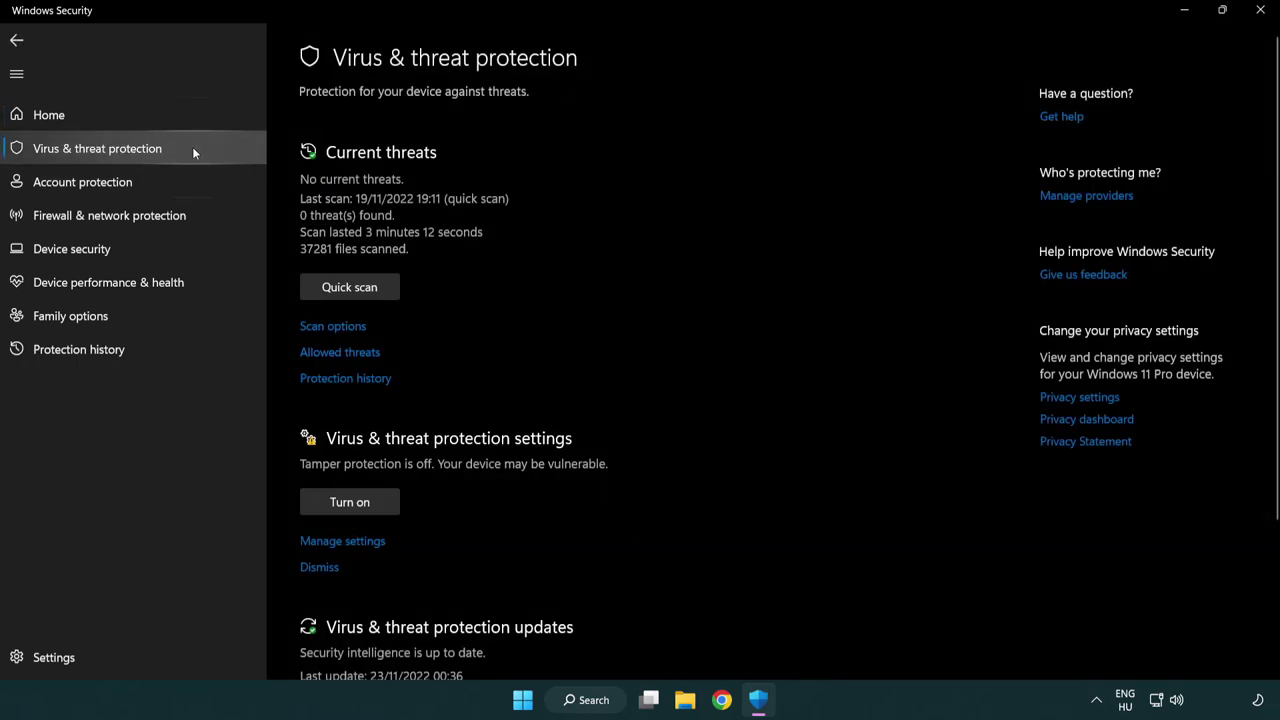
scroll(369, 280, down, 2)
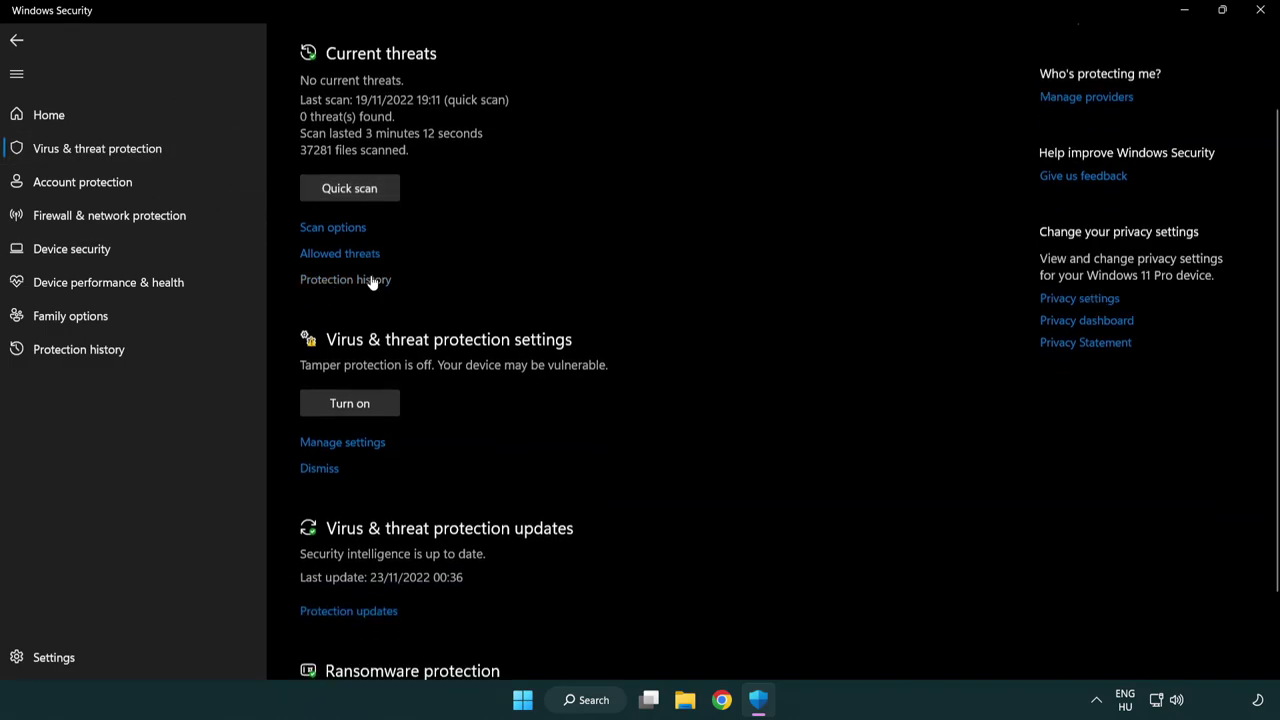
click(340, 446)
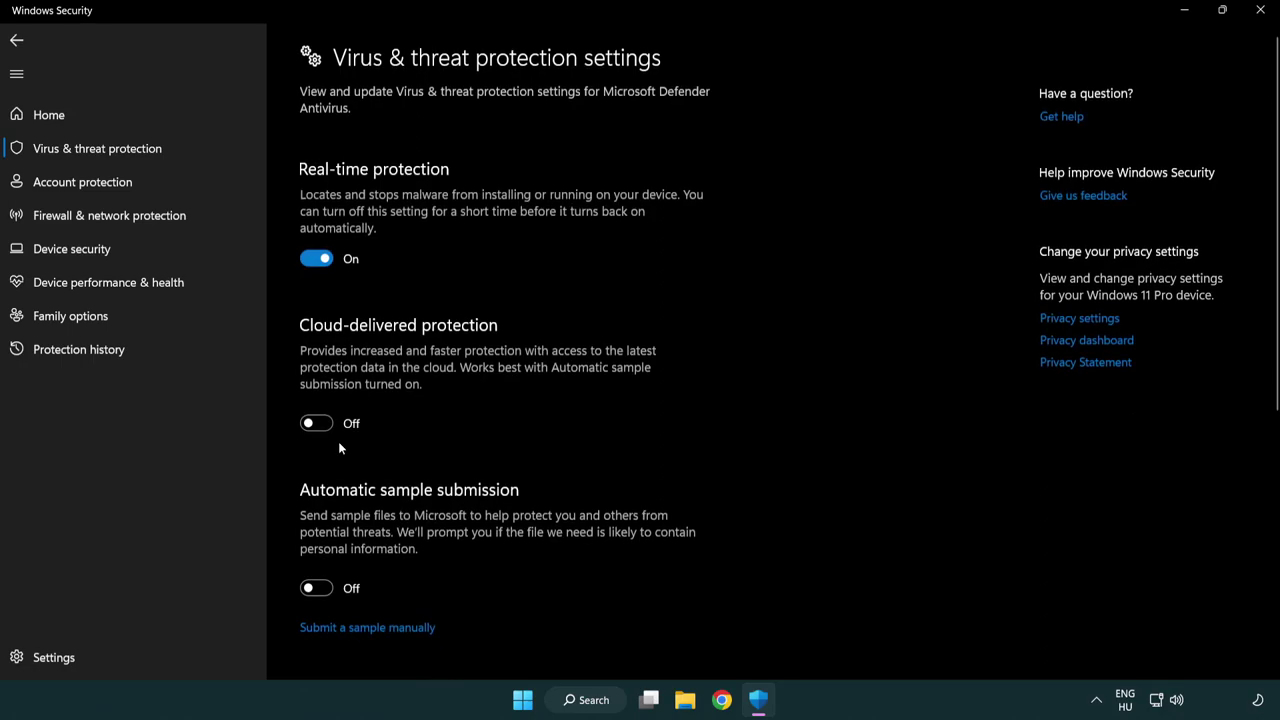
scroll(340, 447, down, 5)
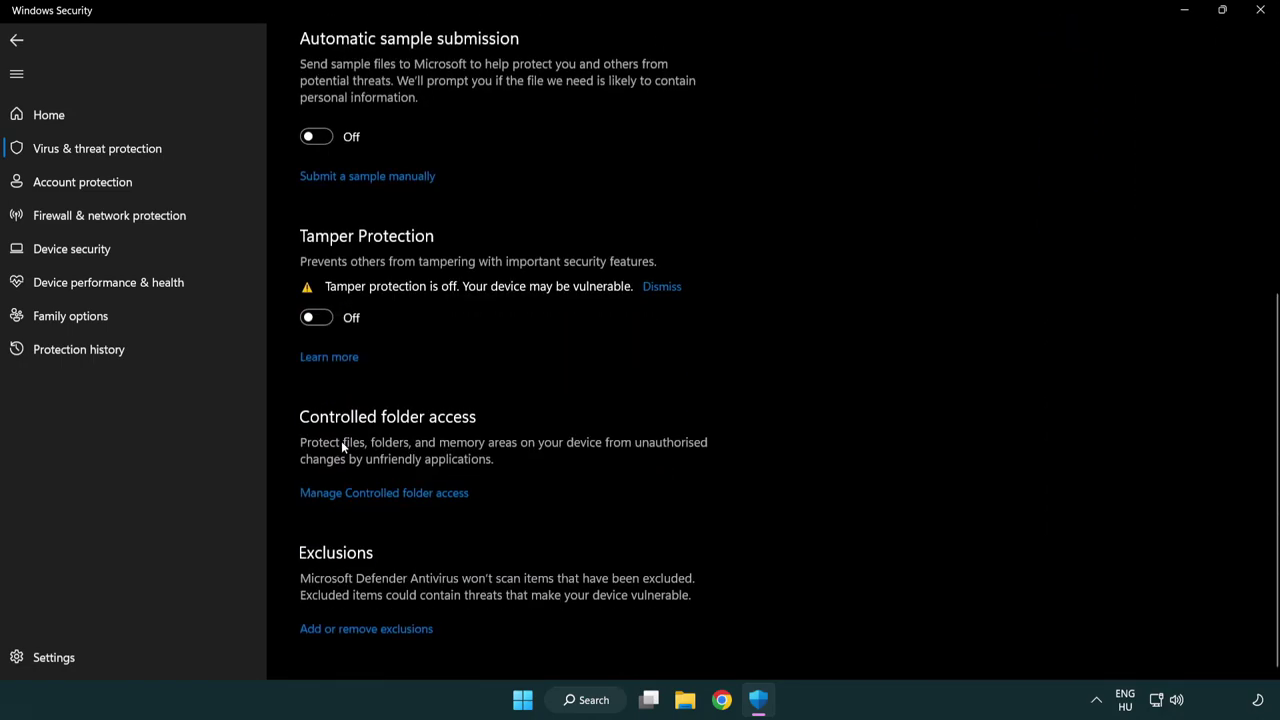
click(314, 634)
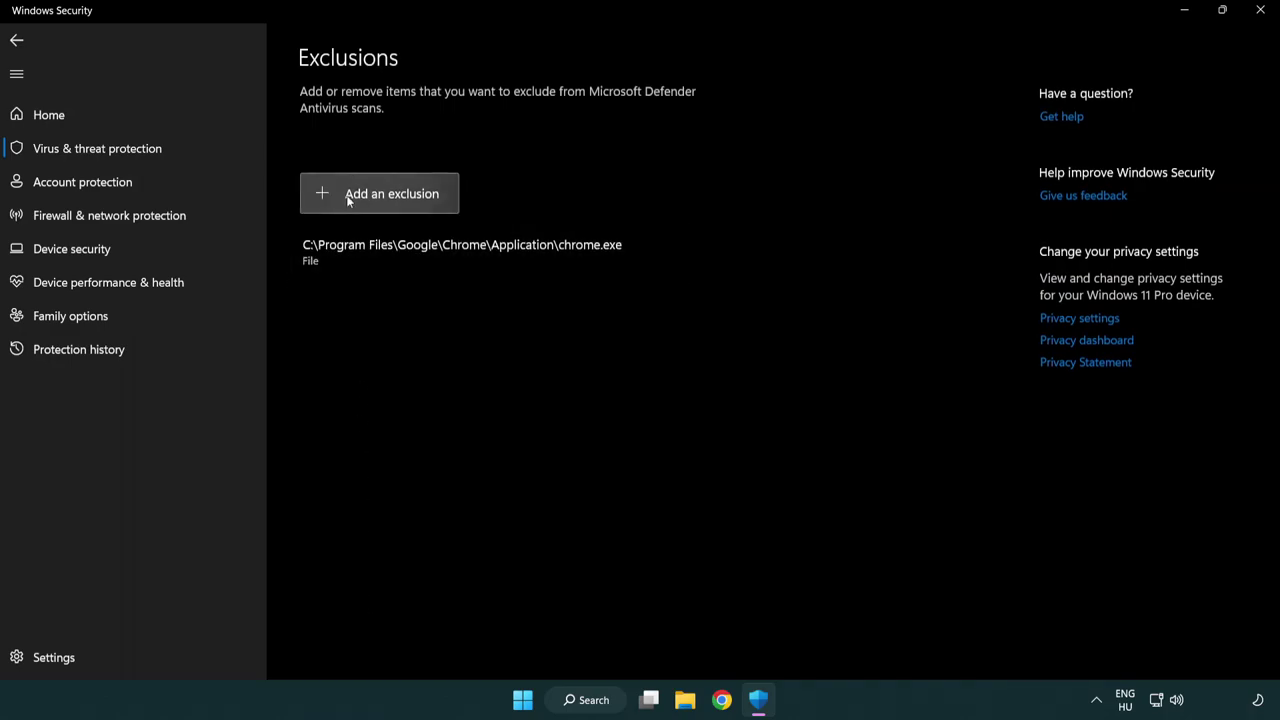
Step: Add a File exclusion by browsing to C:\Program Files (x86)\NOT WORKING APP and selecting its shortcut
click(383, 199)
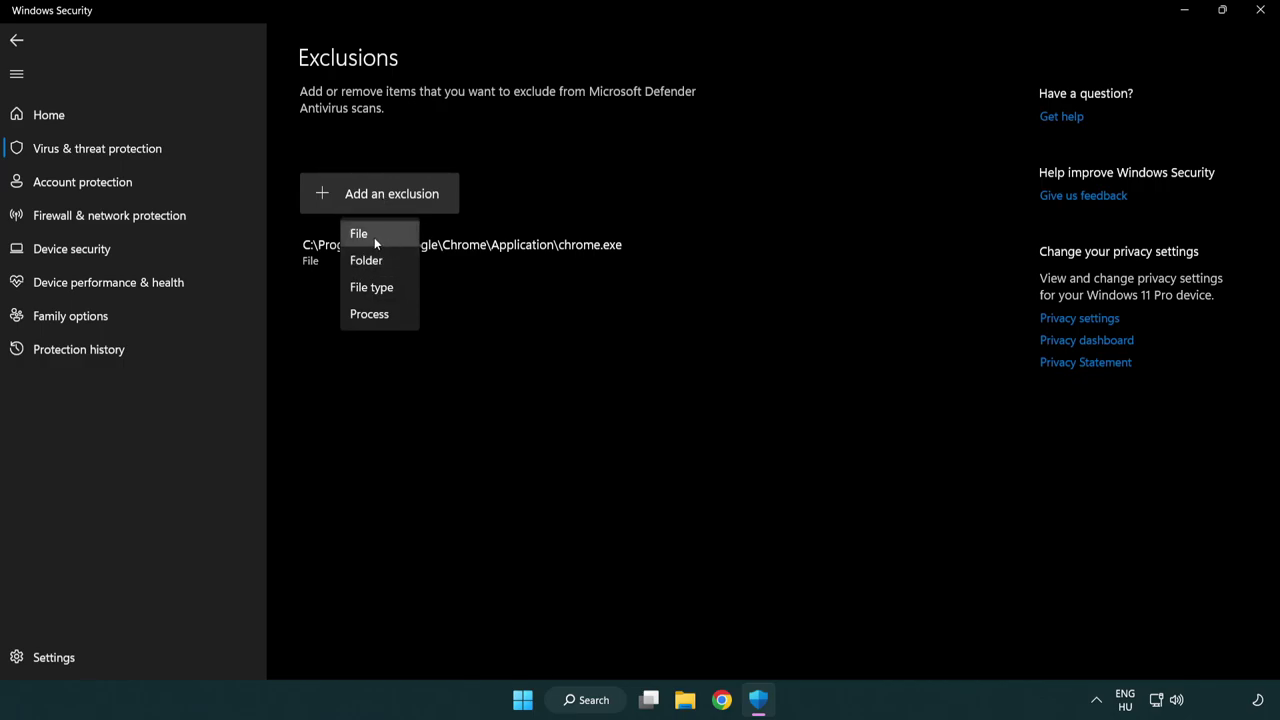
click(385, 236)
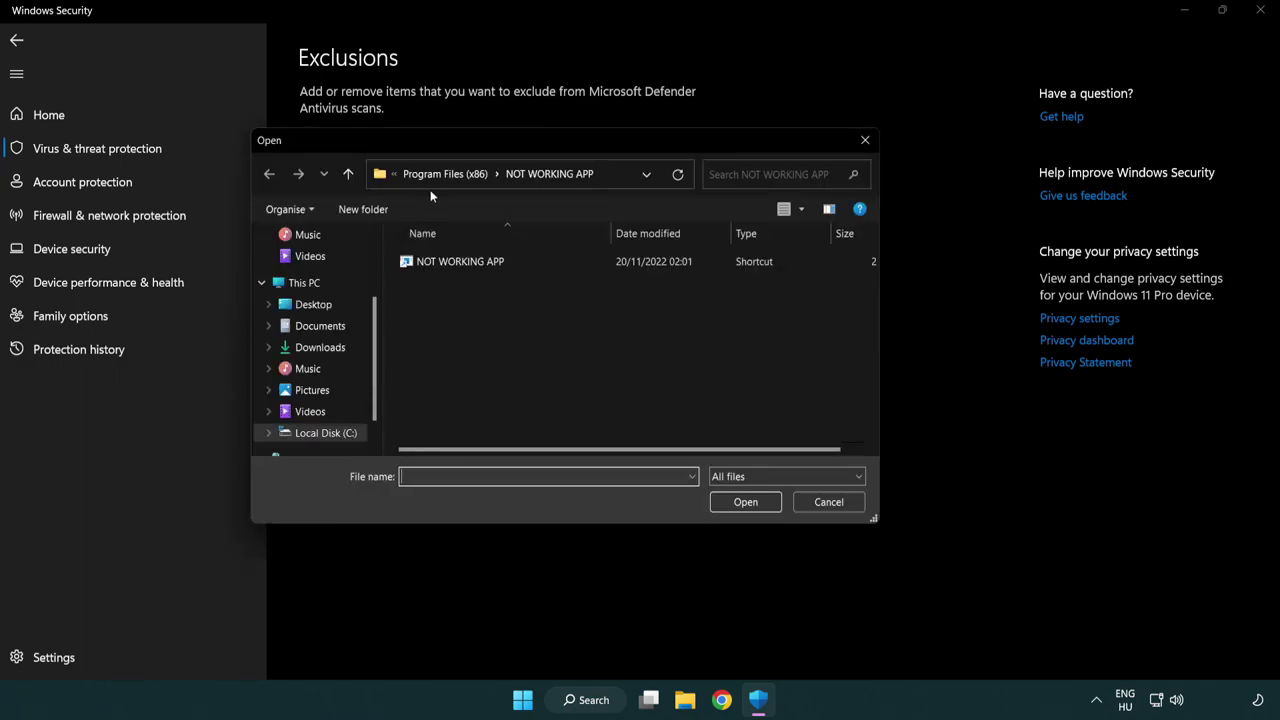
click(433, 177)
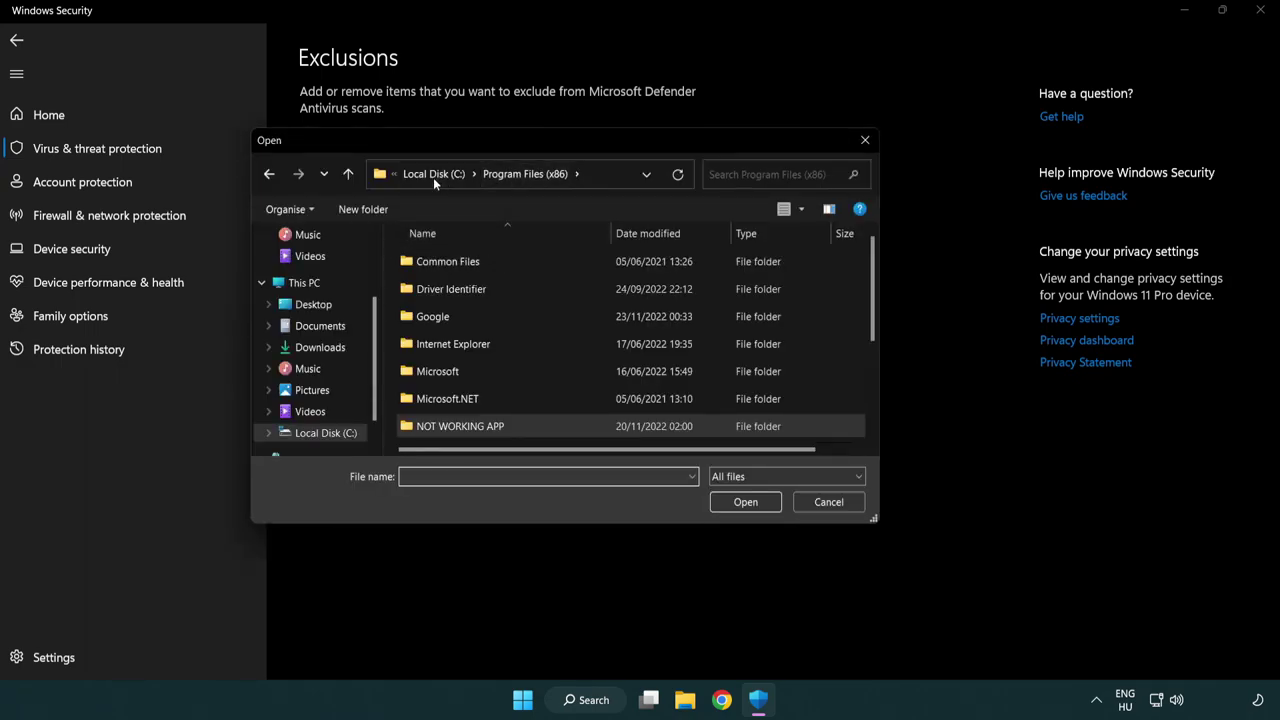
click(435, 177)
click(428, 175)
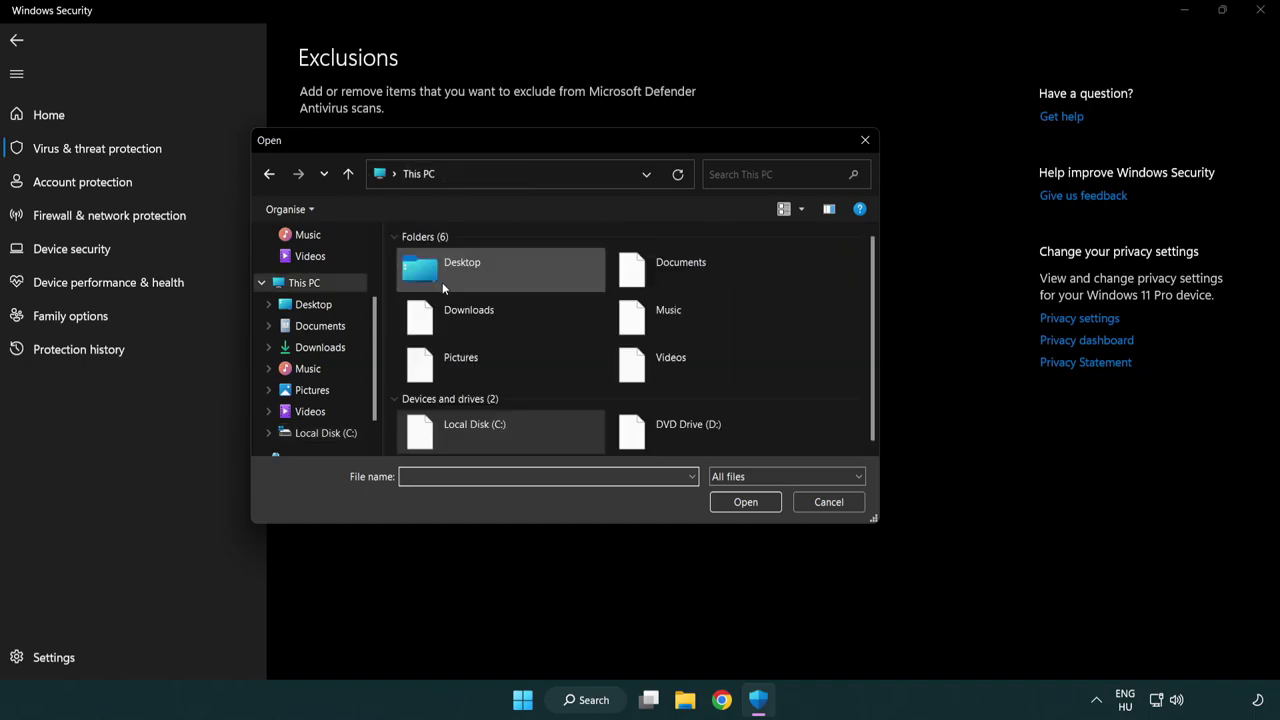
double_click(478, 425)
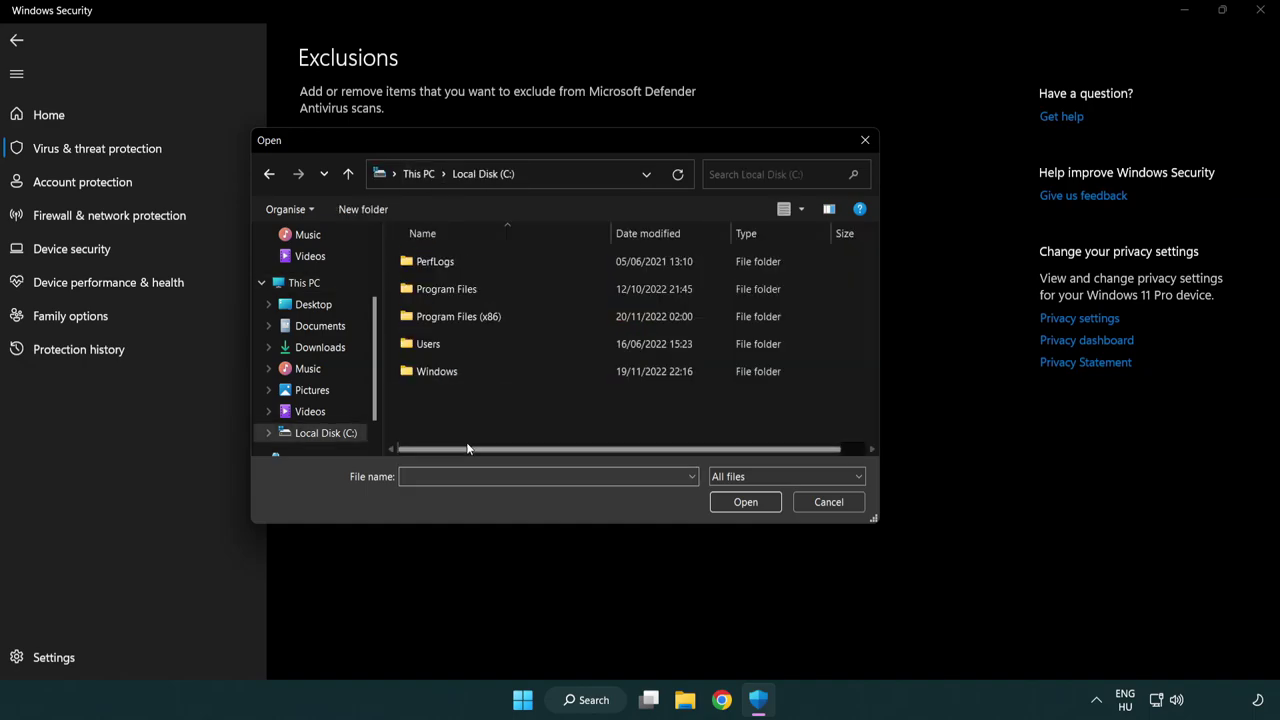
double_click(468, 318)
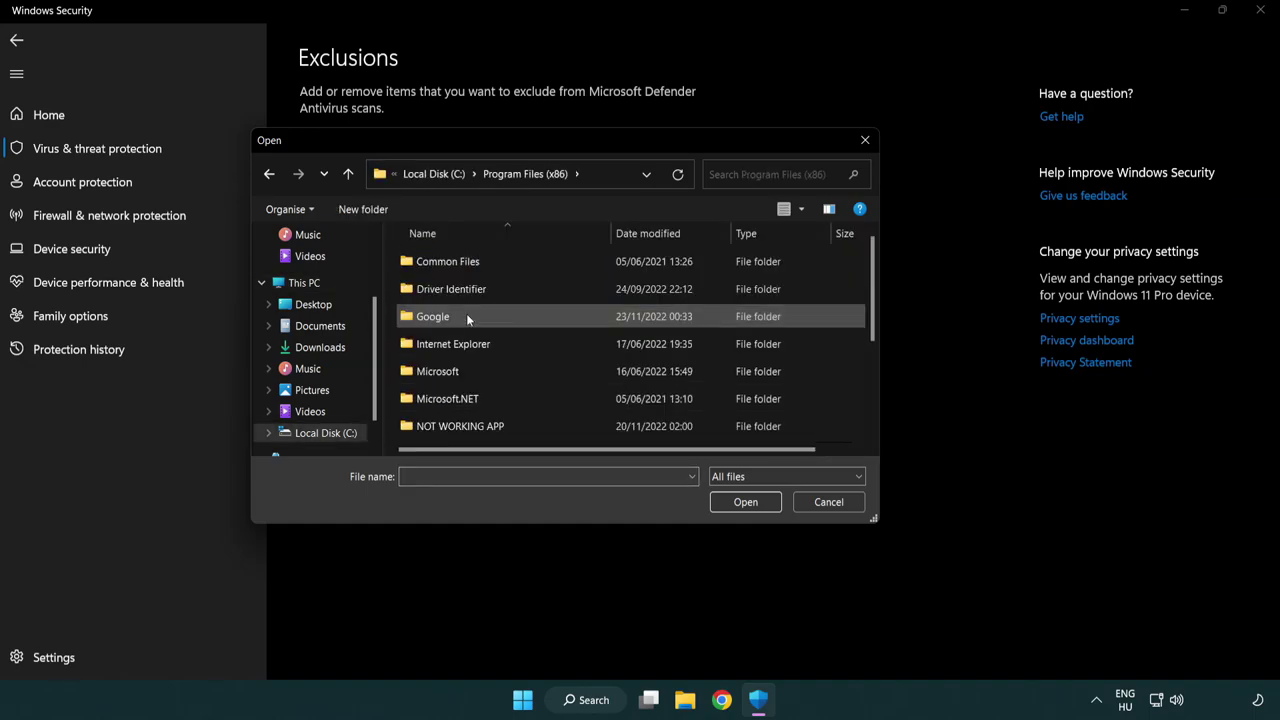
double_click(477, 427)
click(452, 261)
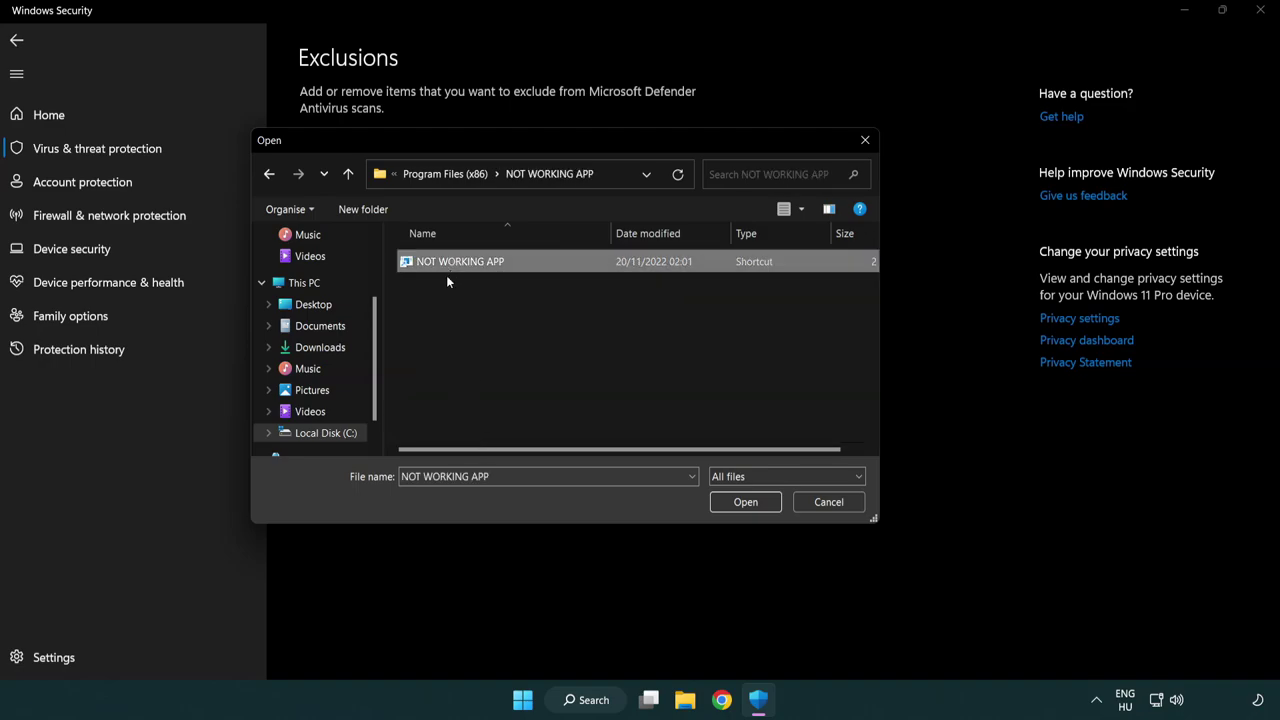
click(744, 502)
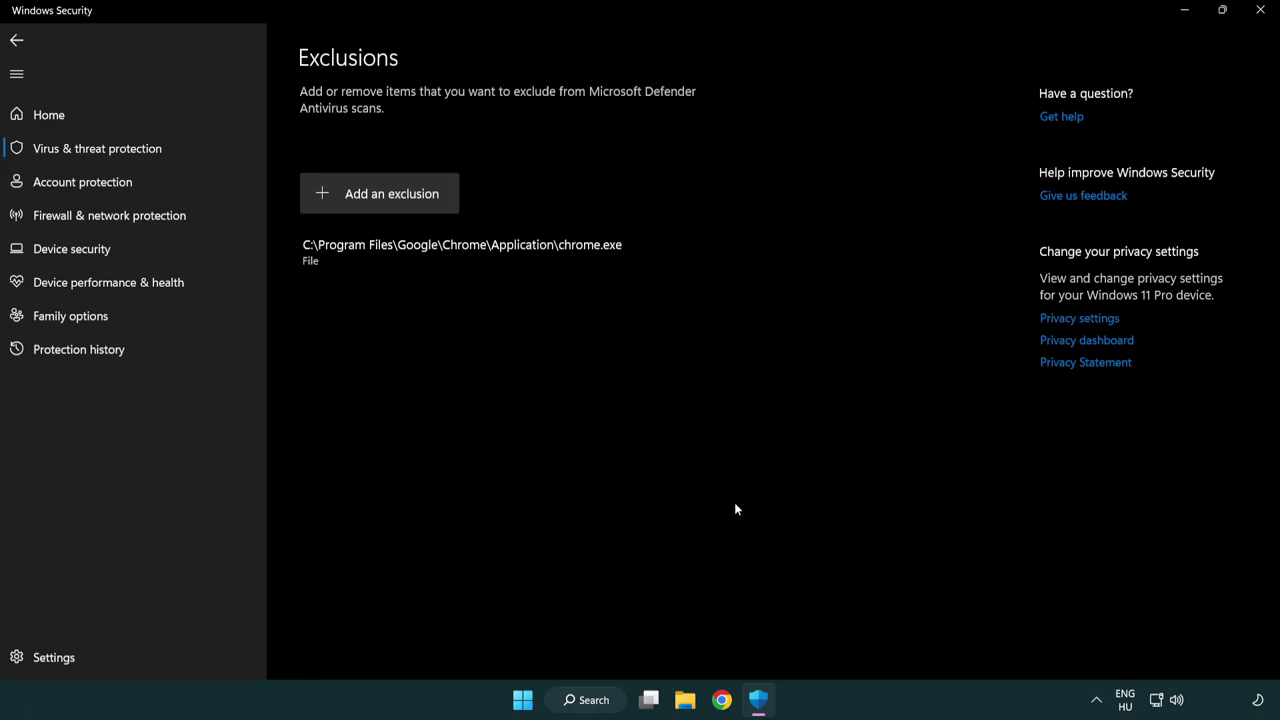
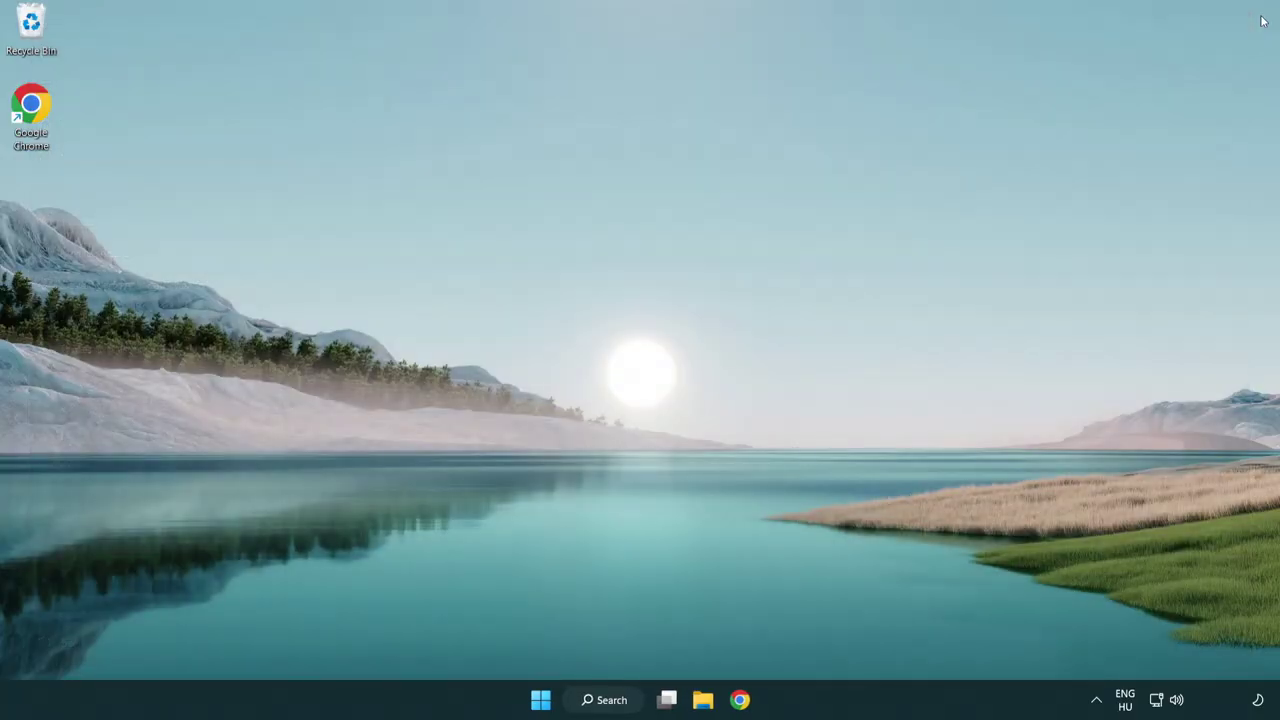
Step: Show the Start menu's power options listing Sleep, Shut down and Restart
click(540, 700)
click(848, 642)
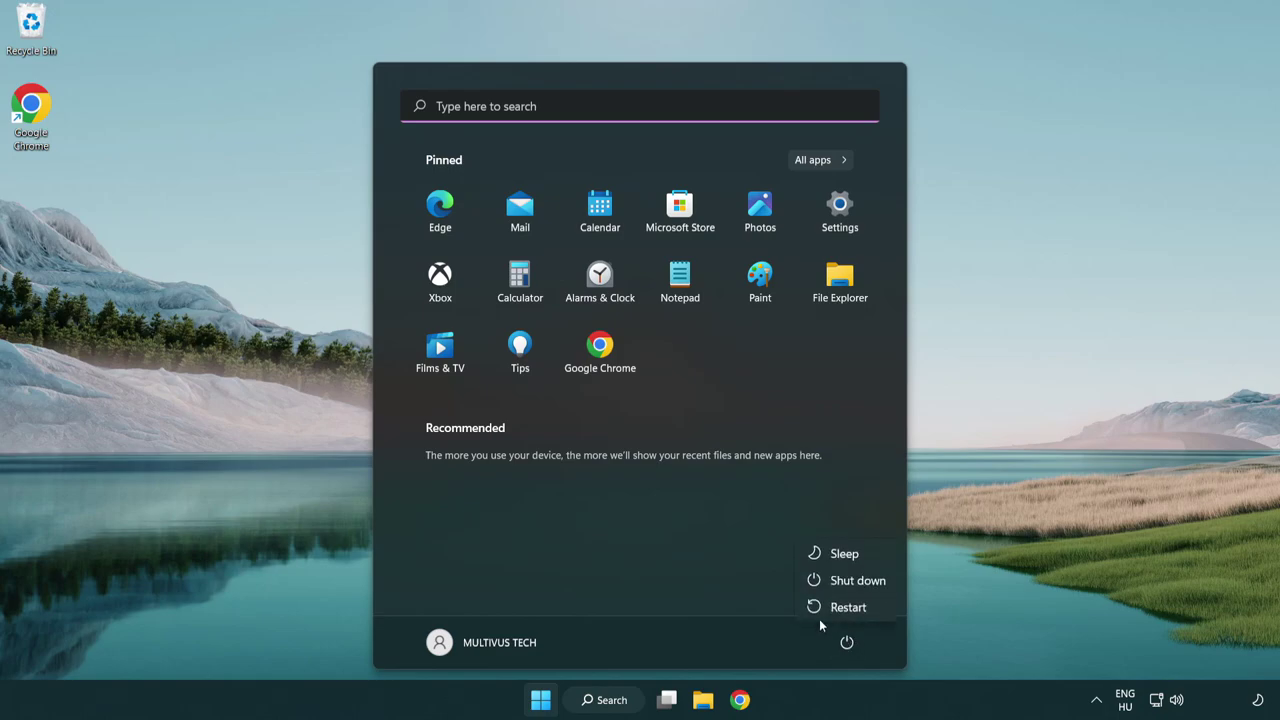